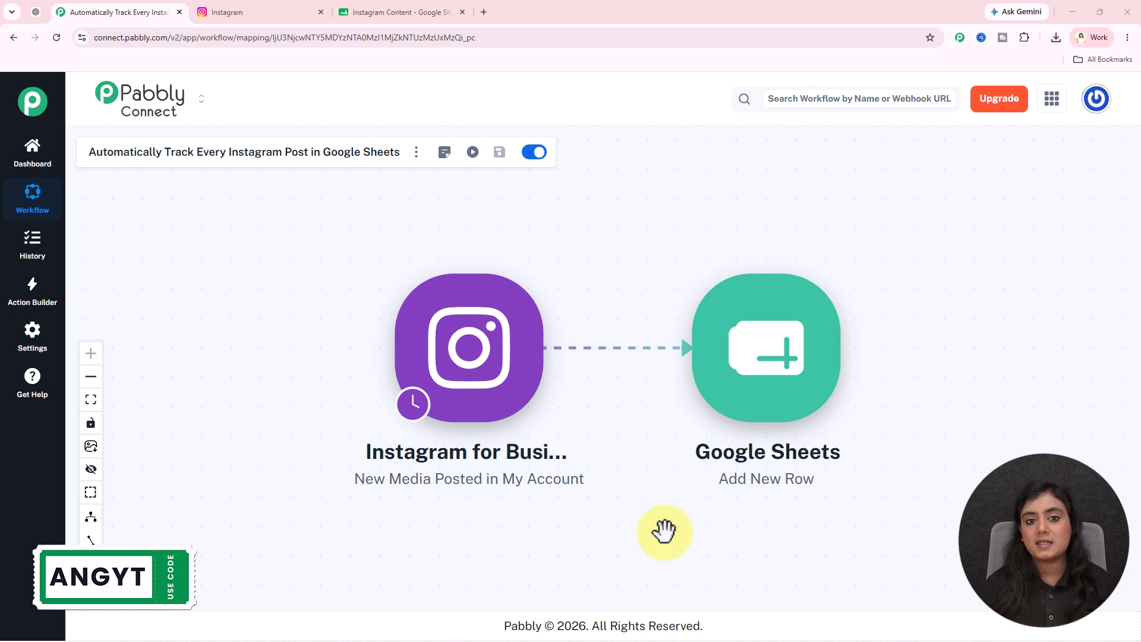
Look over the Instagram profile and the Caption and Media Link columns of the Instagram Content spreadsheet
left_click(309, 11)
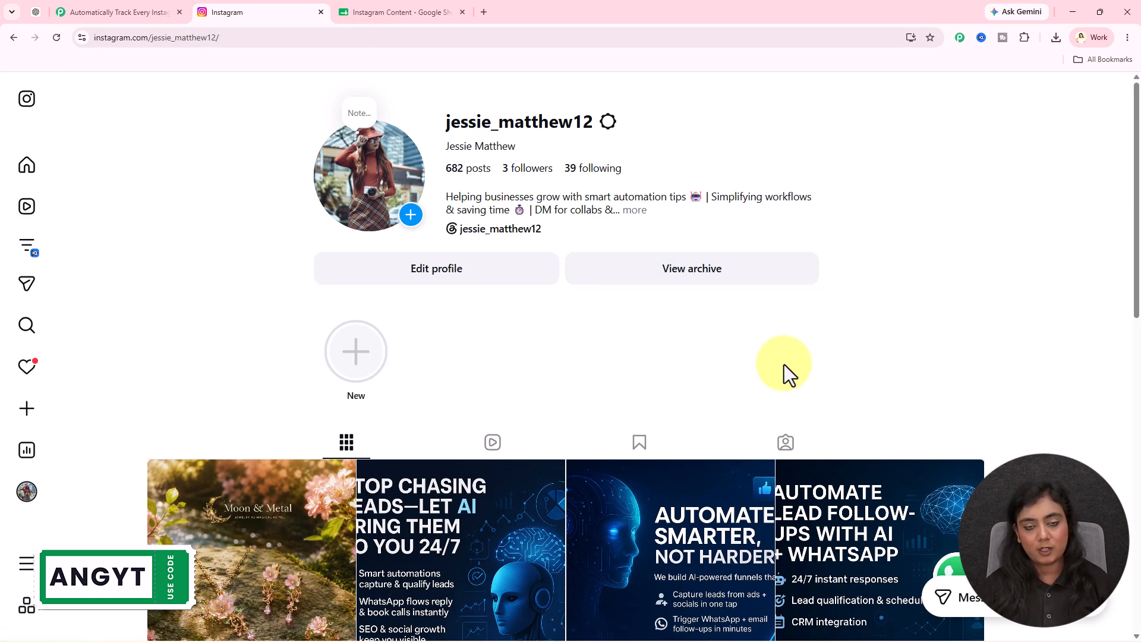
left_click(420, 5)
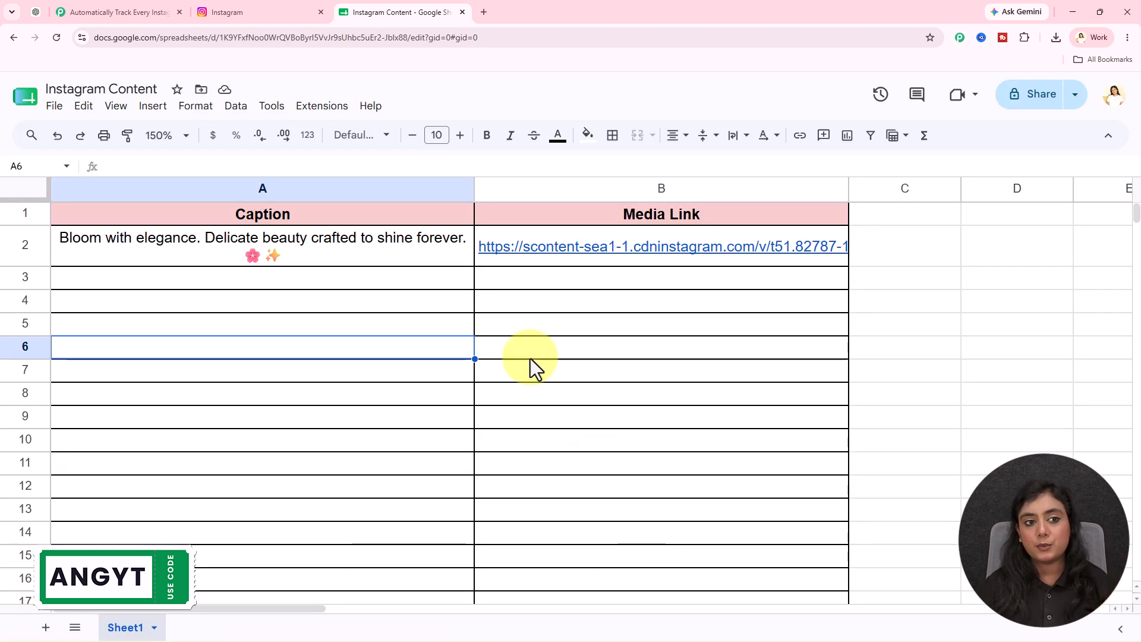
left_click(264, 11)
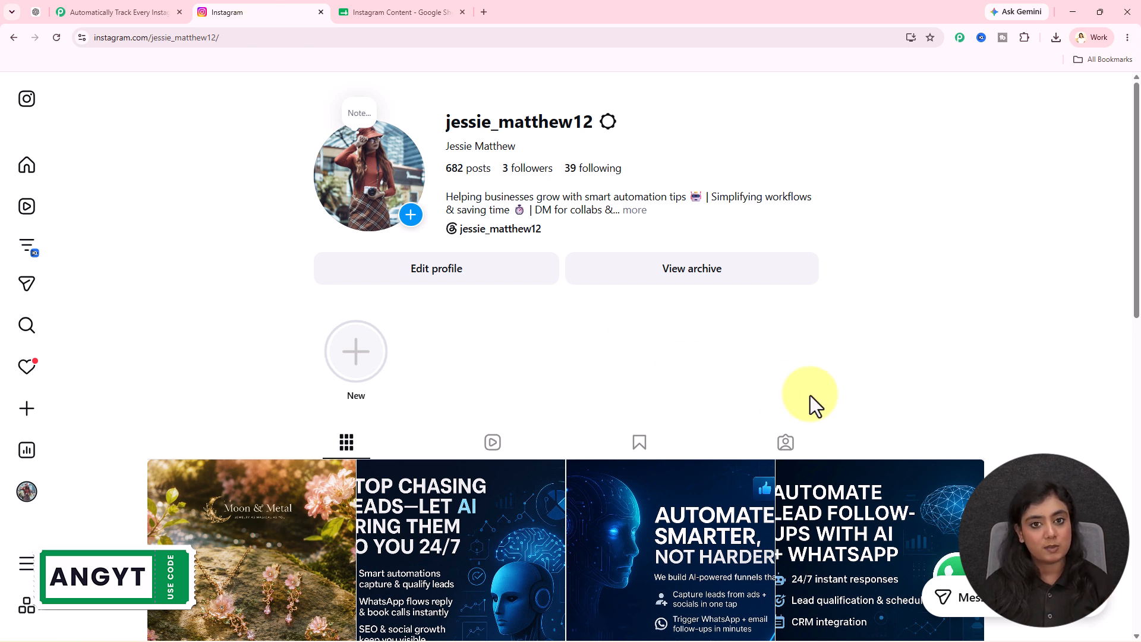
Start a new Instagram post and load the blue Moon & Metal jewelry image from the Downloads folder
left_click(30, 410)
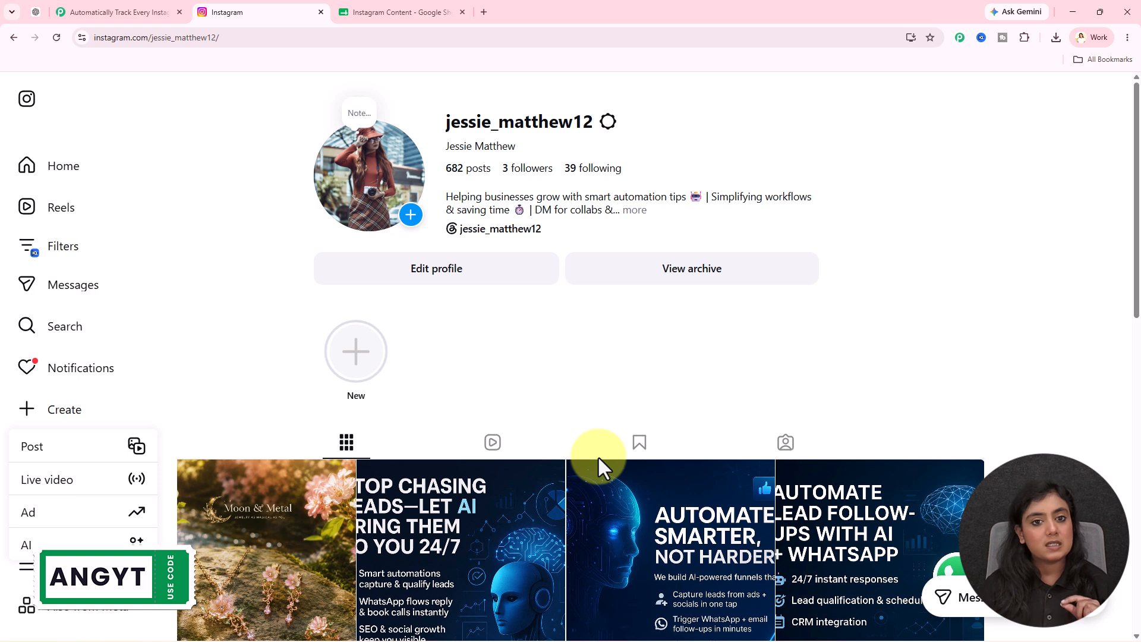
left_click(24, 455)
left_click(360, 9)
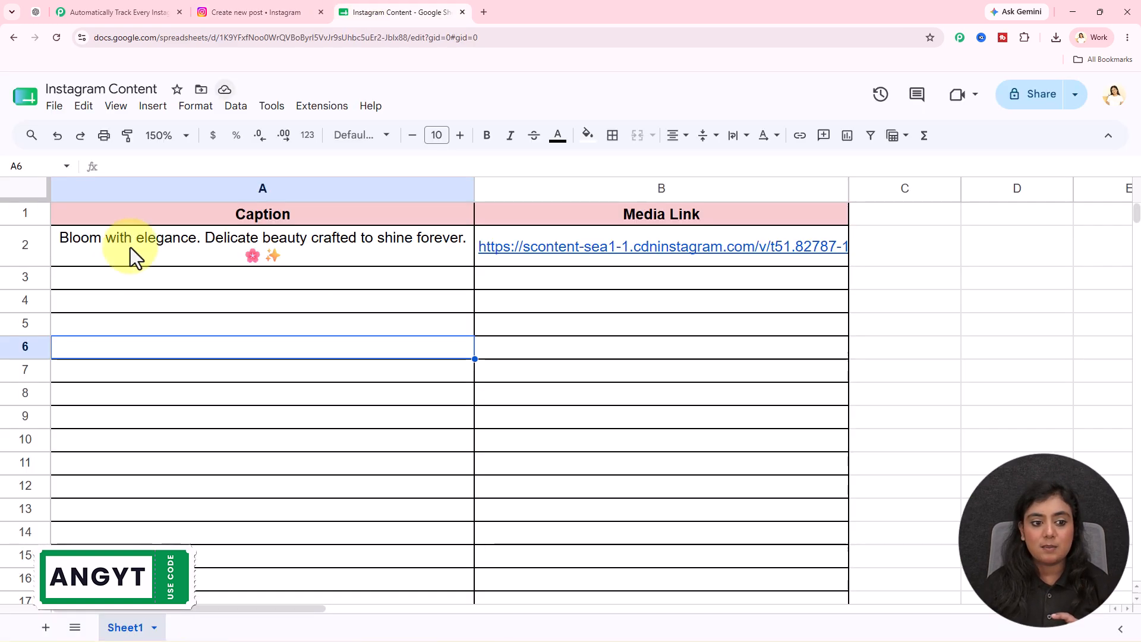
left_click(272, 10)
left_click(613, 435)
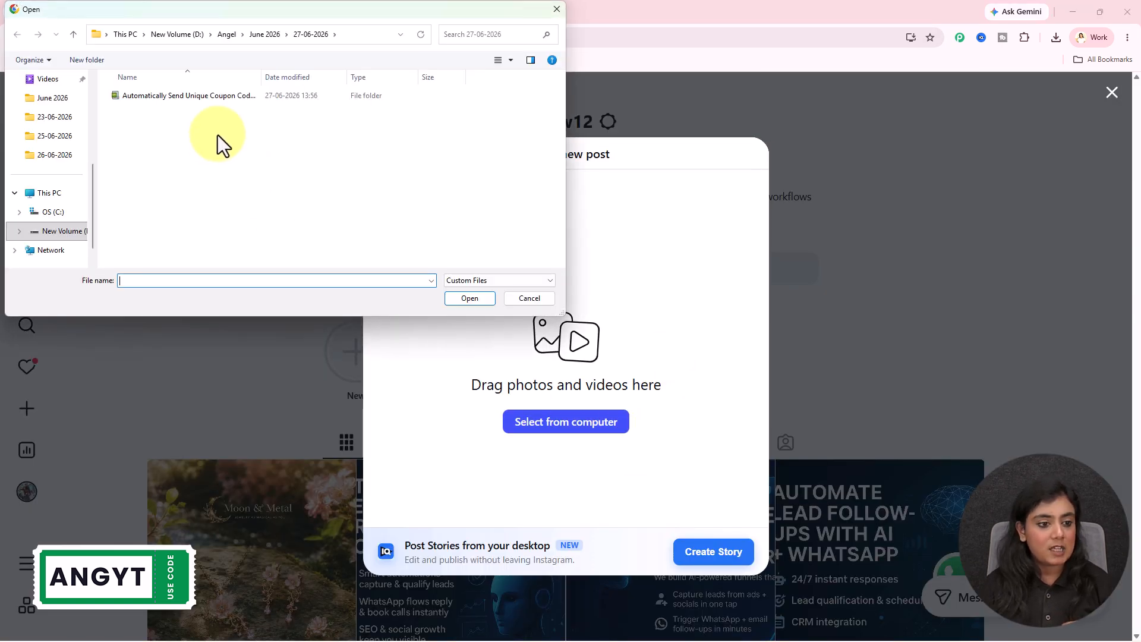
scroll(35, 170, "up", 5)
left_click(52, 179)
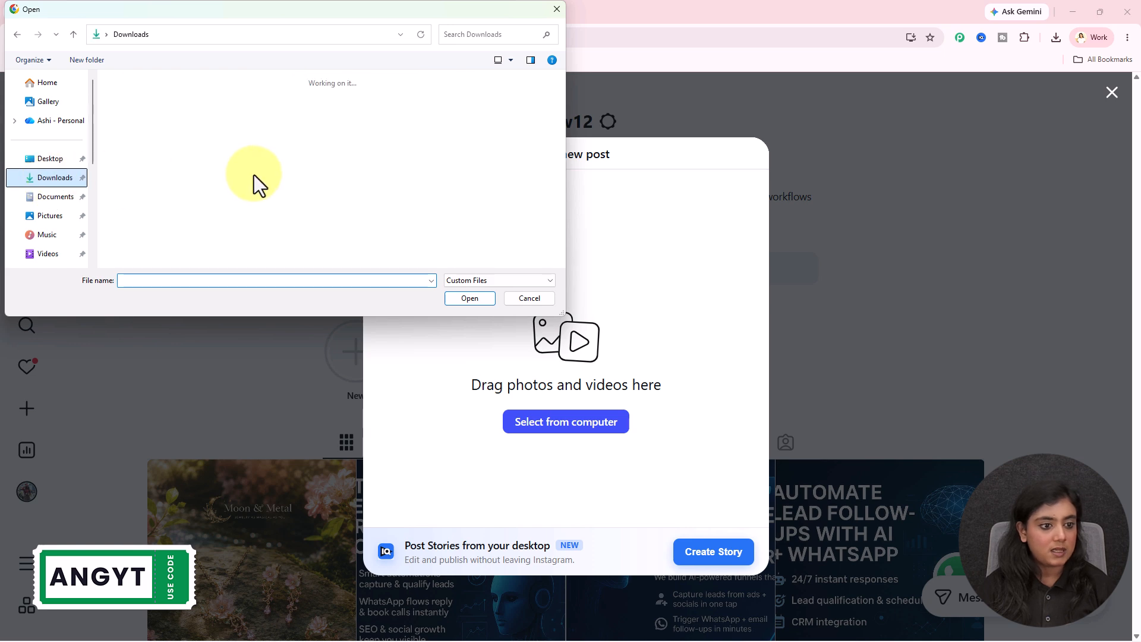
scroll(254, 174, "down", 5)
left_click(266, 212)
left_click(472, 299)
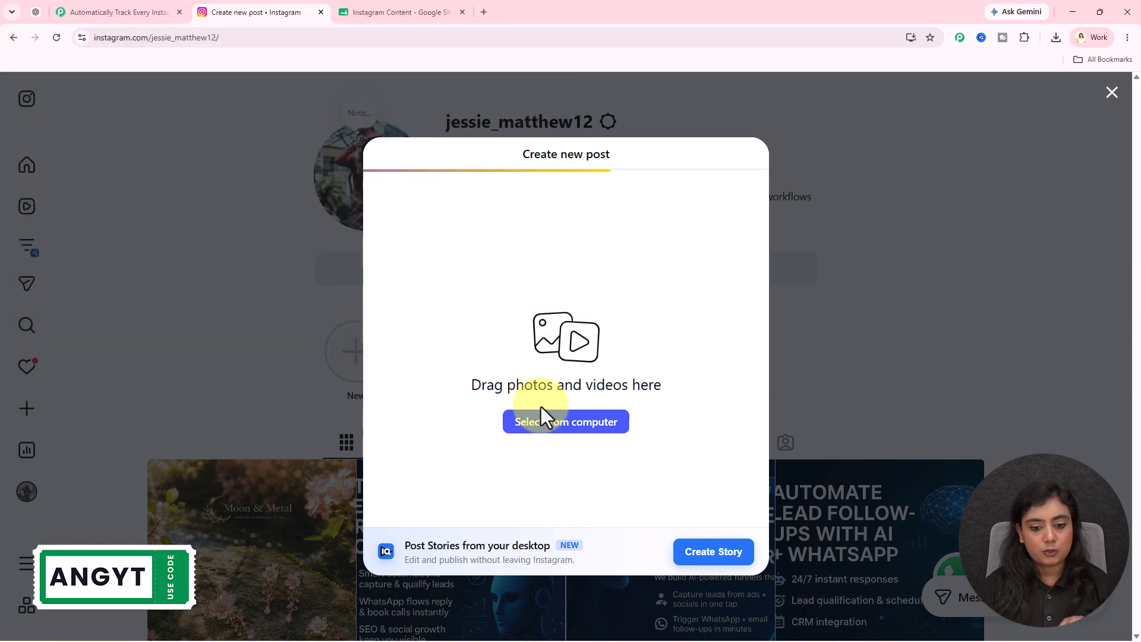
Crop the blue jewelry image to 4:5 and continue to the caption stage with the Original filter
left_click(389, 553)
left_click(406, 476)
left_click(743, 156)
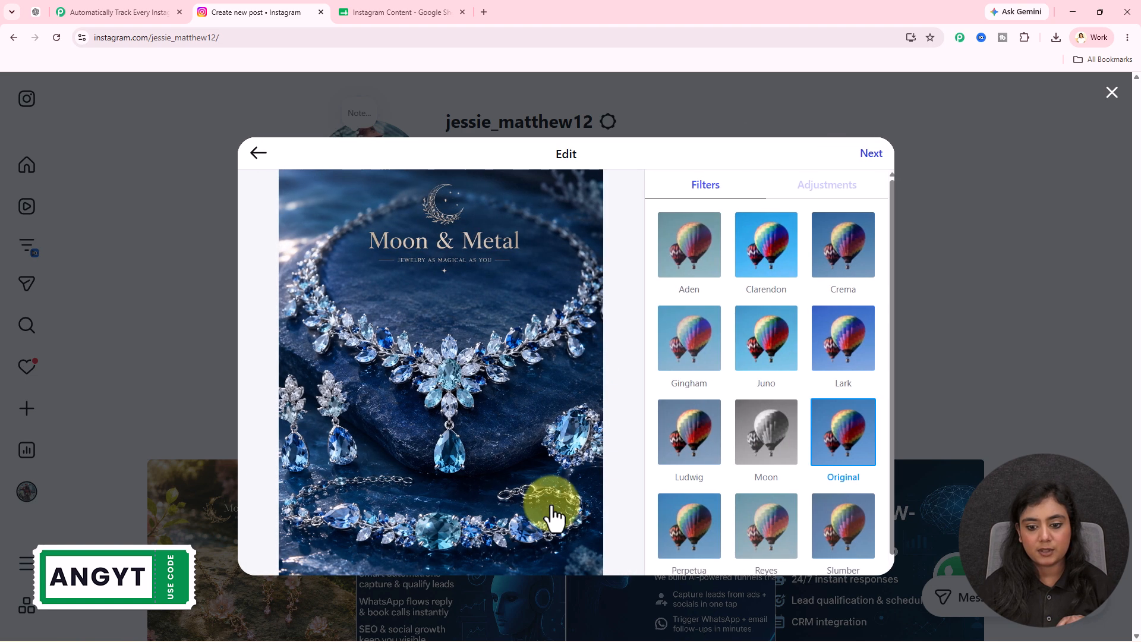
left_click(871, 159)
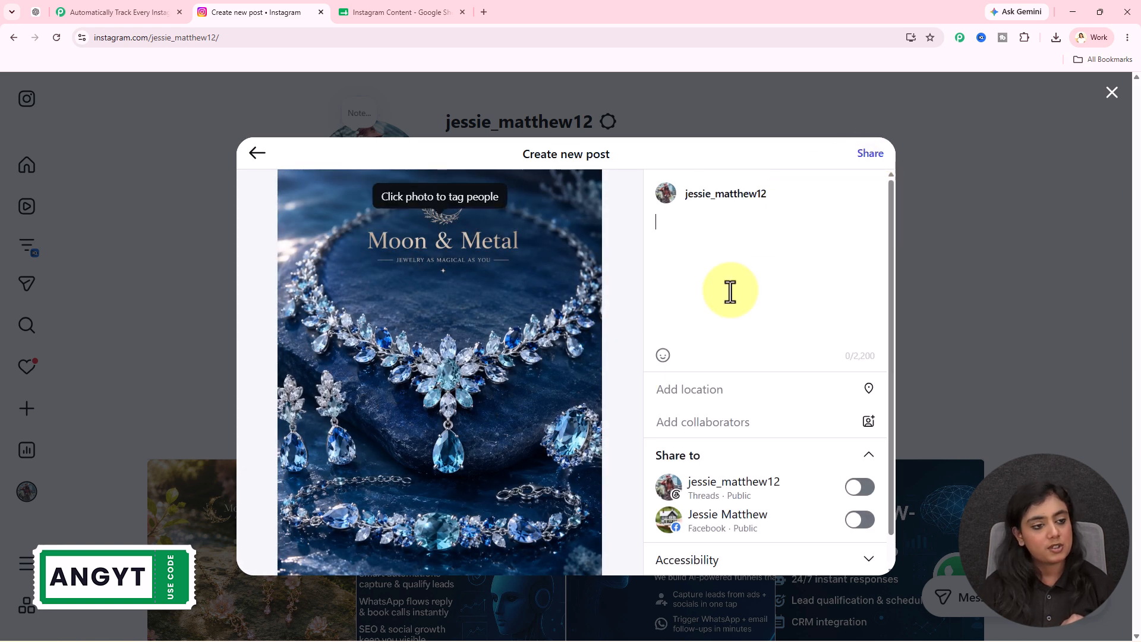
Caption the post "Wear the magic of the ocean. Timeless elegance in every sparkle. ✨🌊" and share it
type("Wear the magic of the ocean. Timeless elegance in every sparkle. ✨ 🌊")
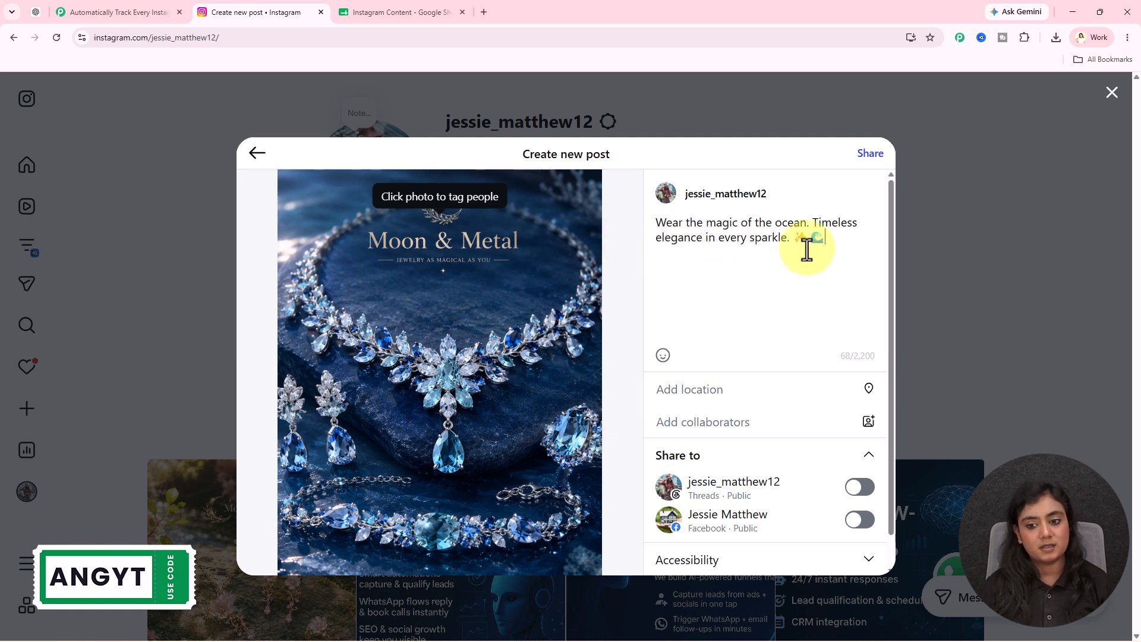
left_click(869, 154)
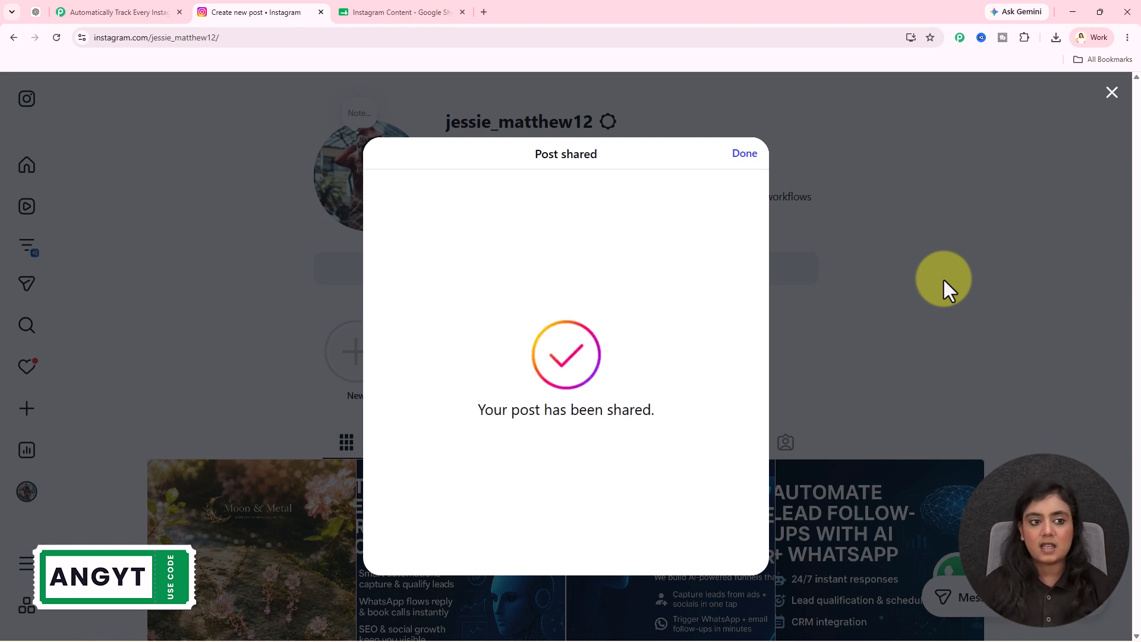
left_click(743, 156)
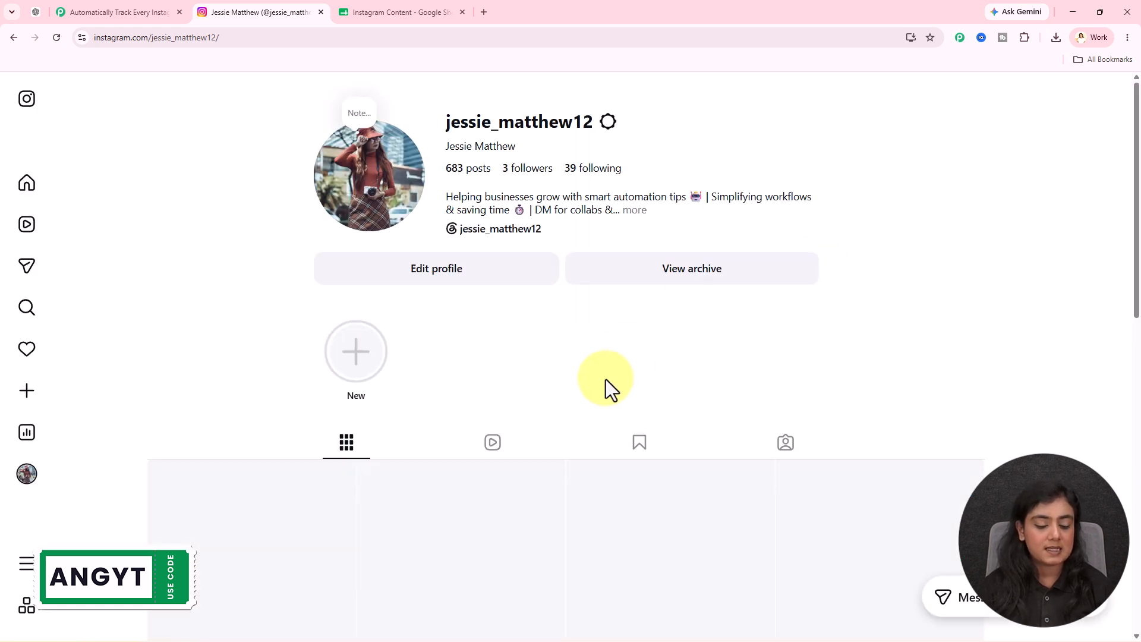
Check the published post against row 3 of the Instagram Content sheet, opening its media link to view the image
left_click(267, 522)
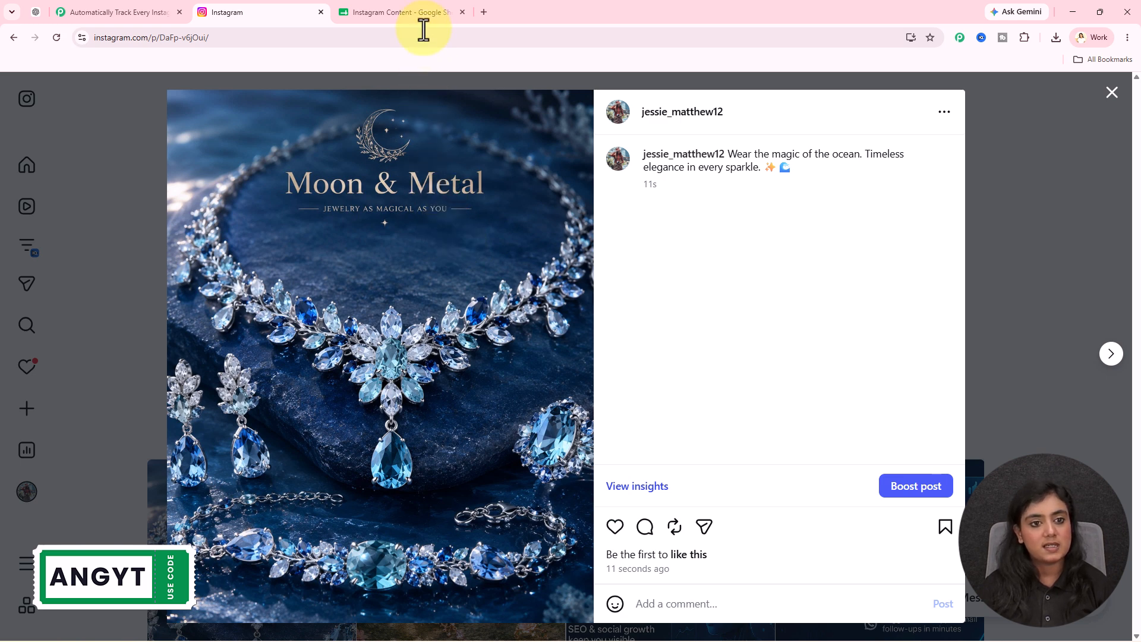
left_click(402, 12)
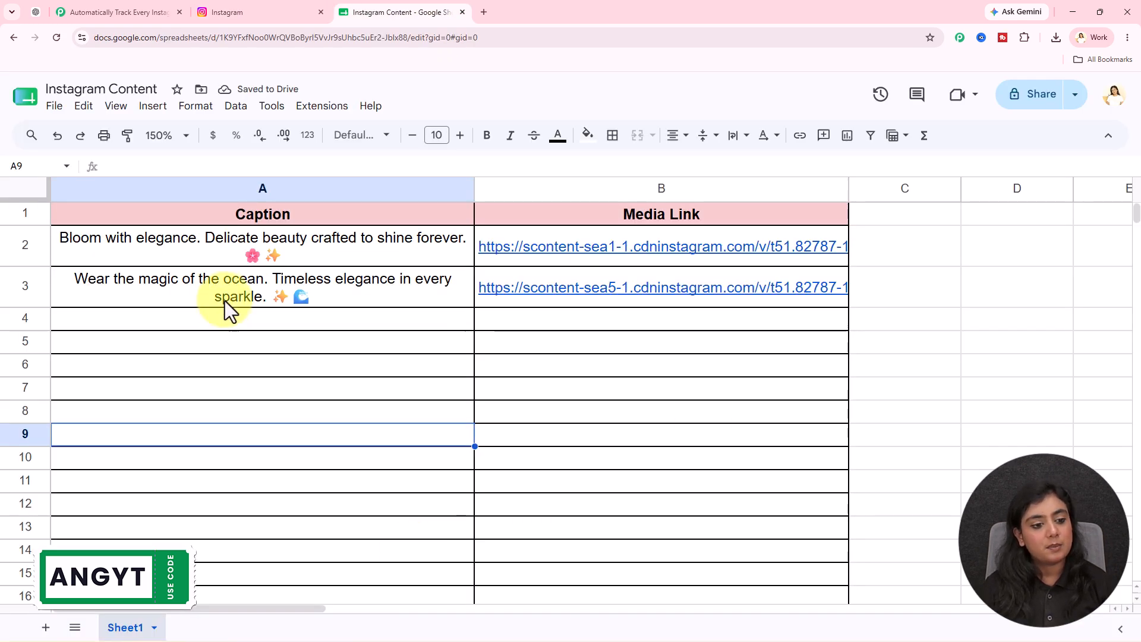
left_click(164, 289)
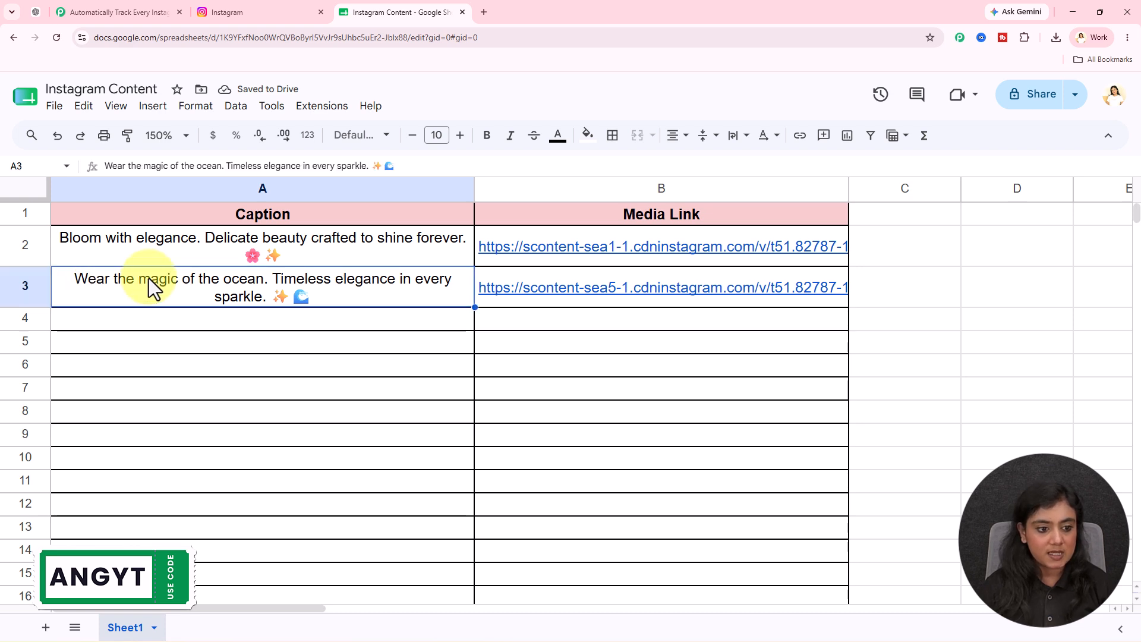
left_click(588, 289)
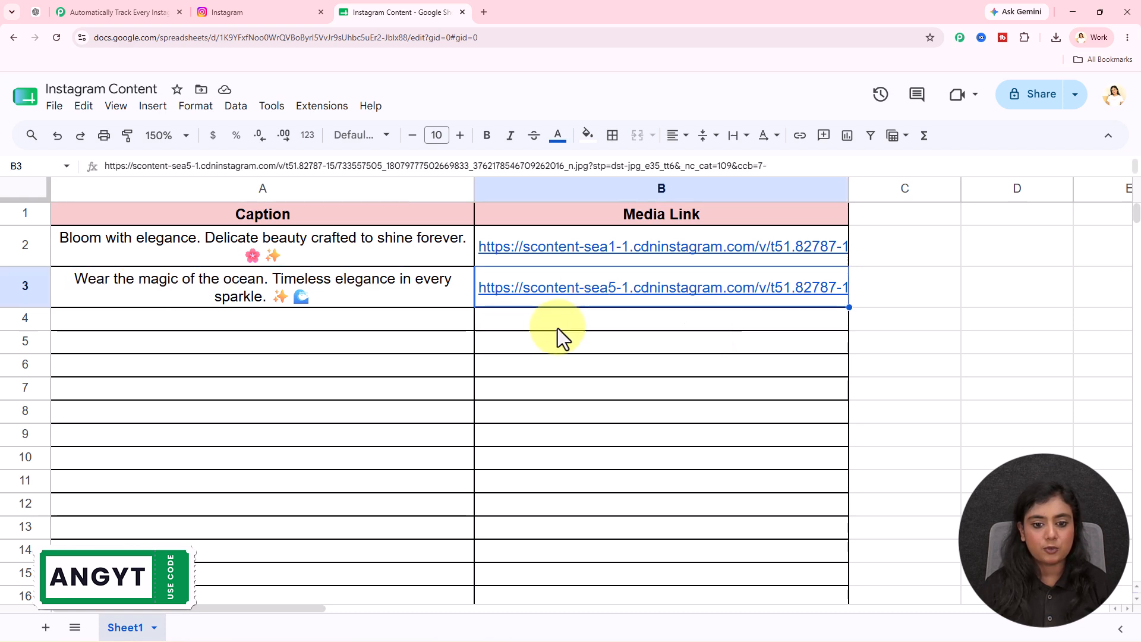
left_click(558, 328)
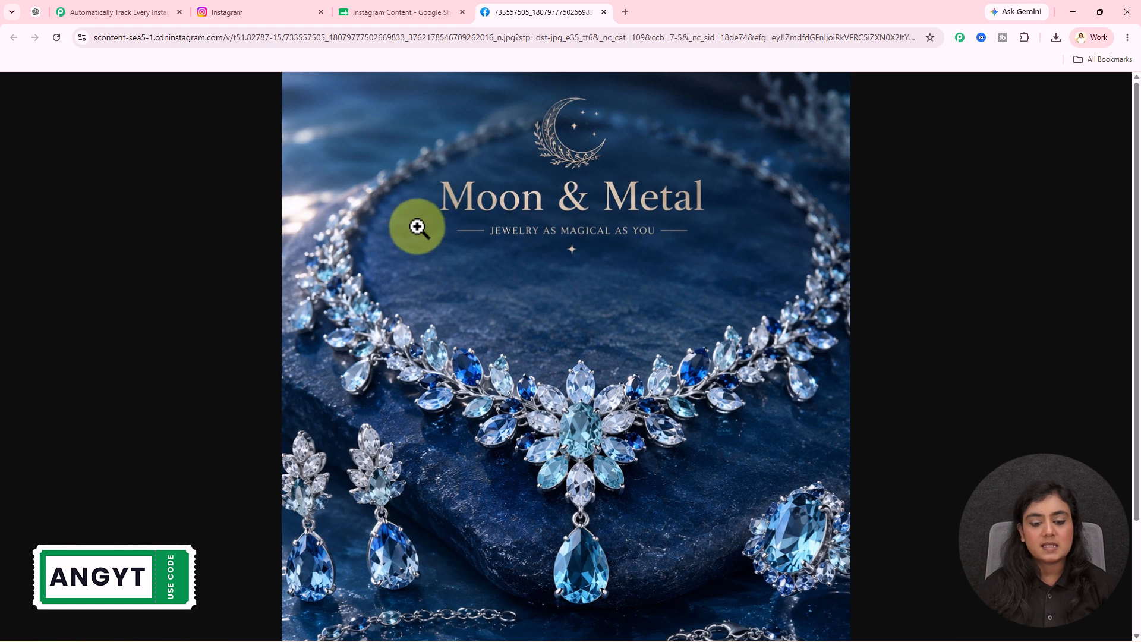
left_click(604, 12)
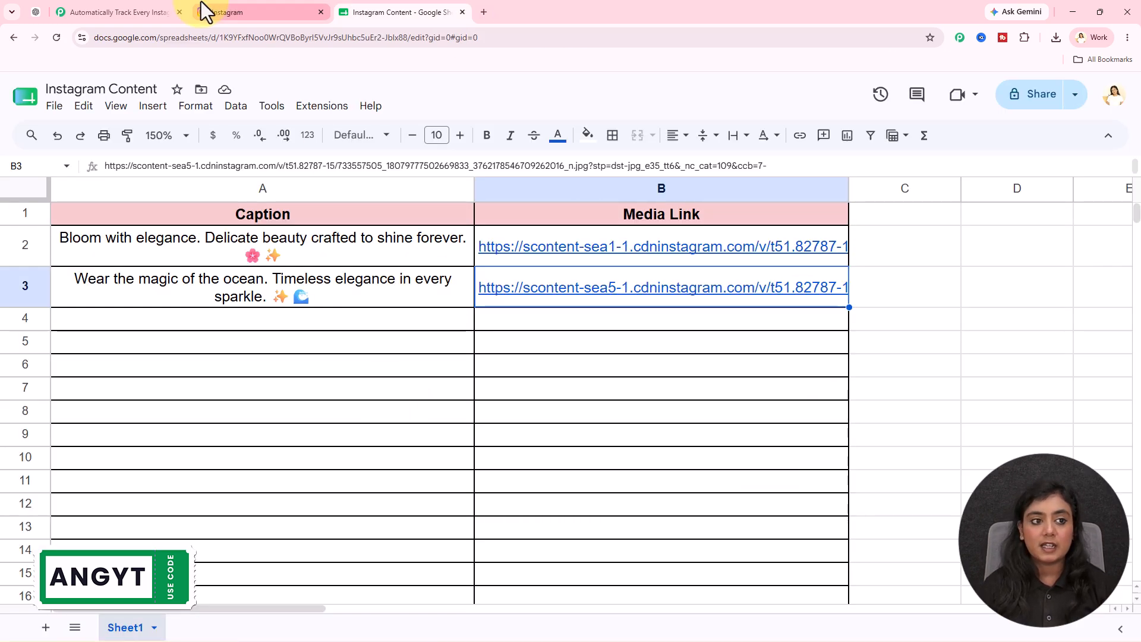
View the Pabbly Connect landing page and close it
left_click(132, 12)
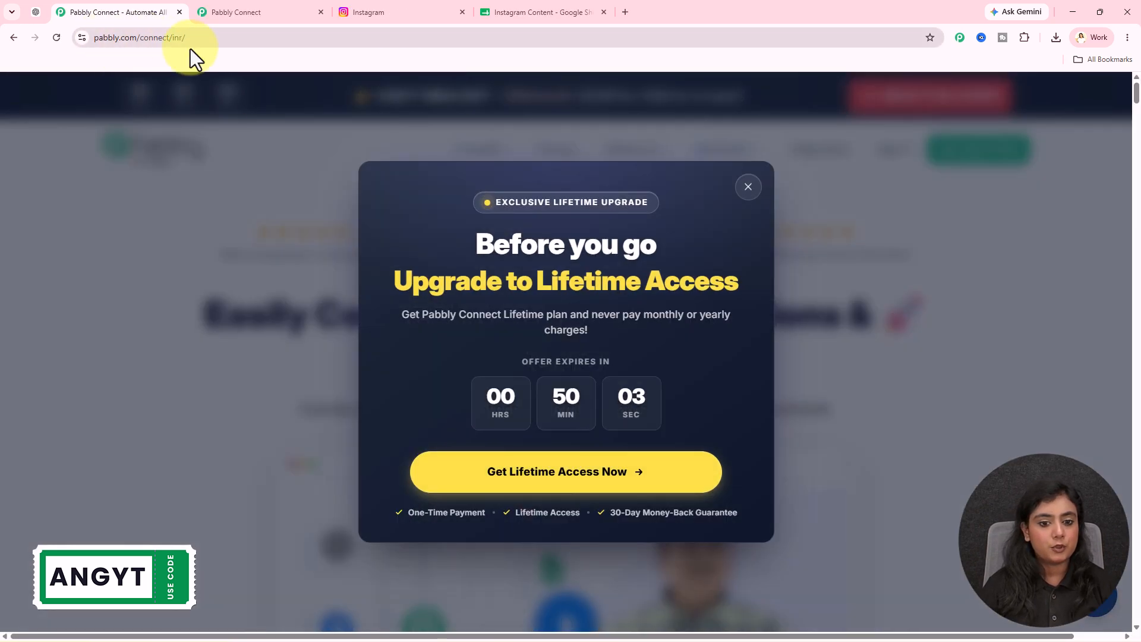
left_click(858, 330)
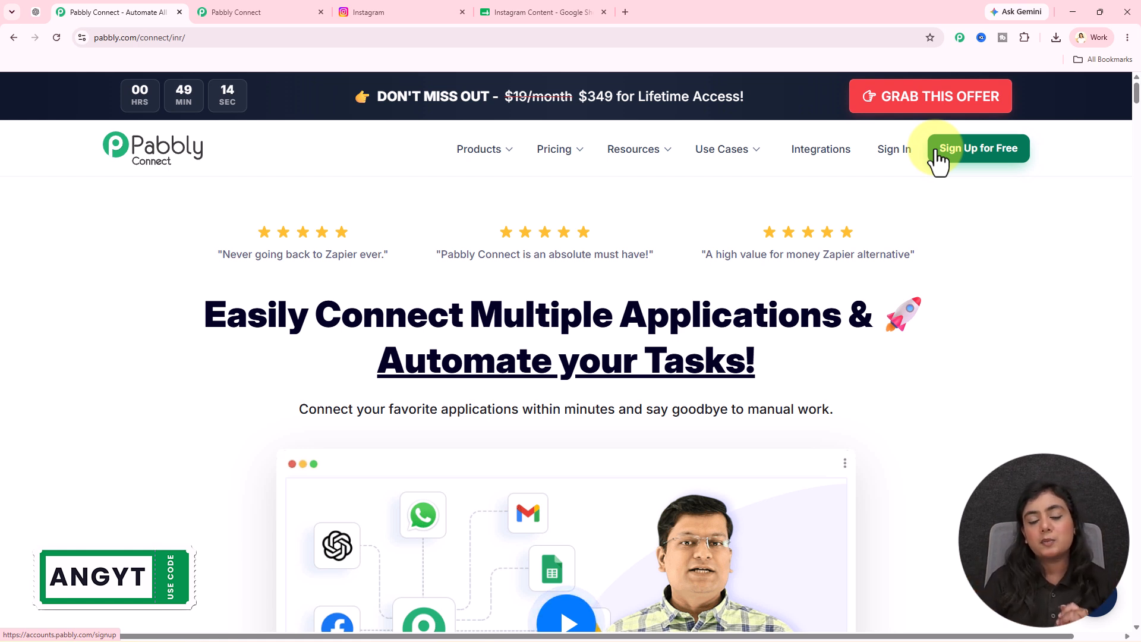
left_click(179, 12)
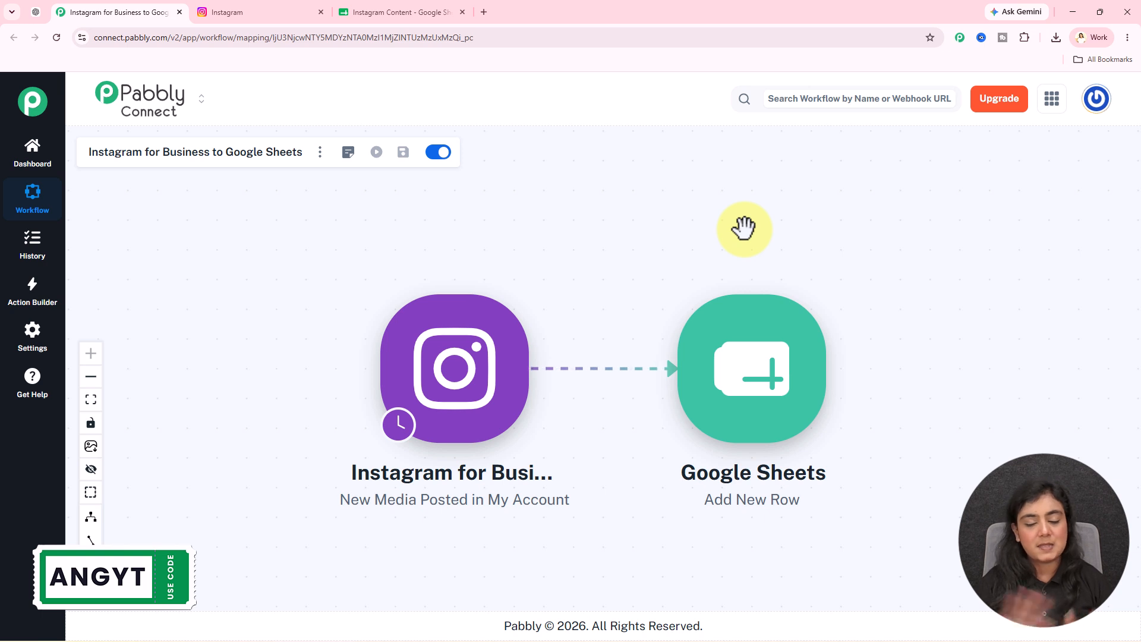
Authorise a new Instagram for Business connection for the workflow's trigger through Facebook and select the Instagram account to use
left_click(452, 362)
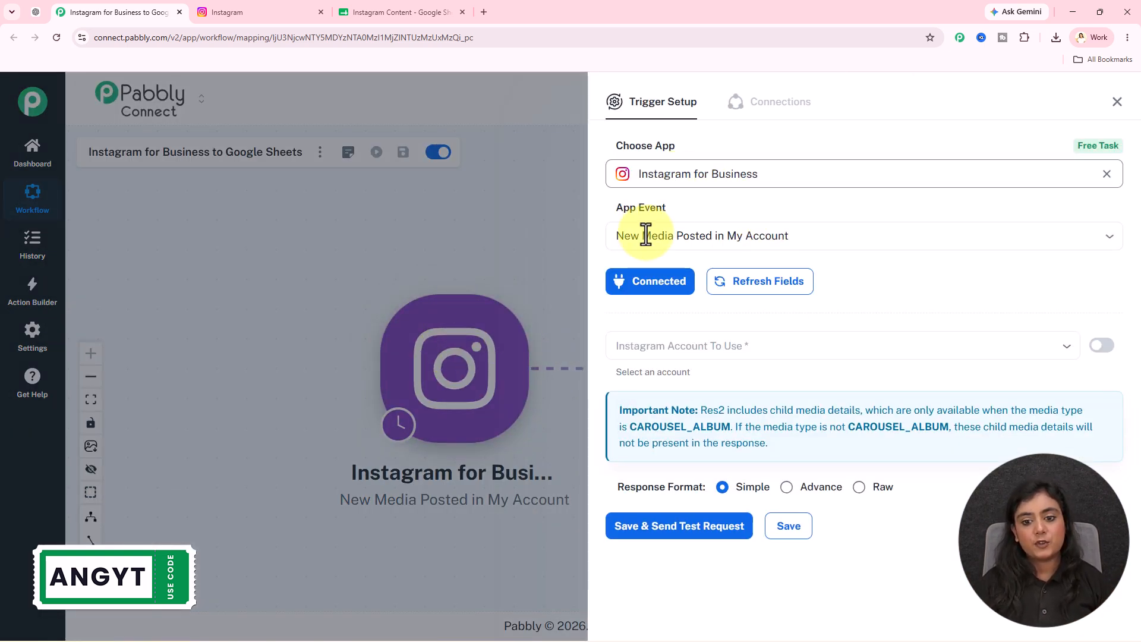
left_click(625, 290)
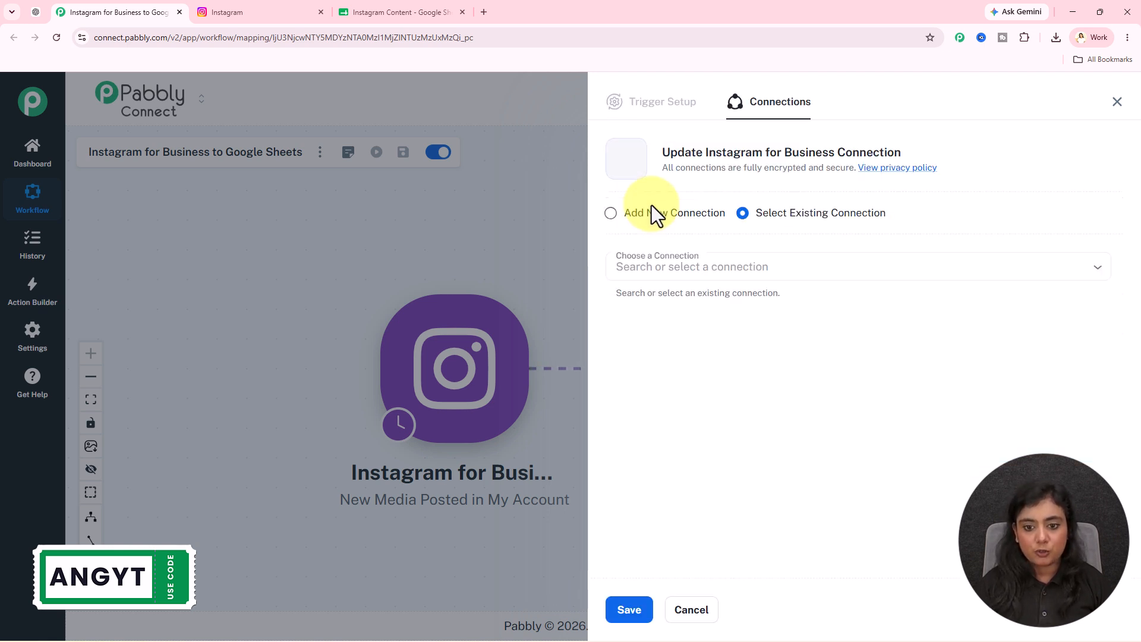
left_click(652, 214)
left_click(756, 367)
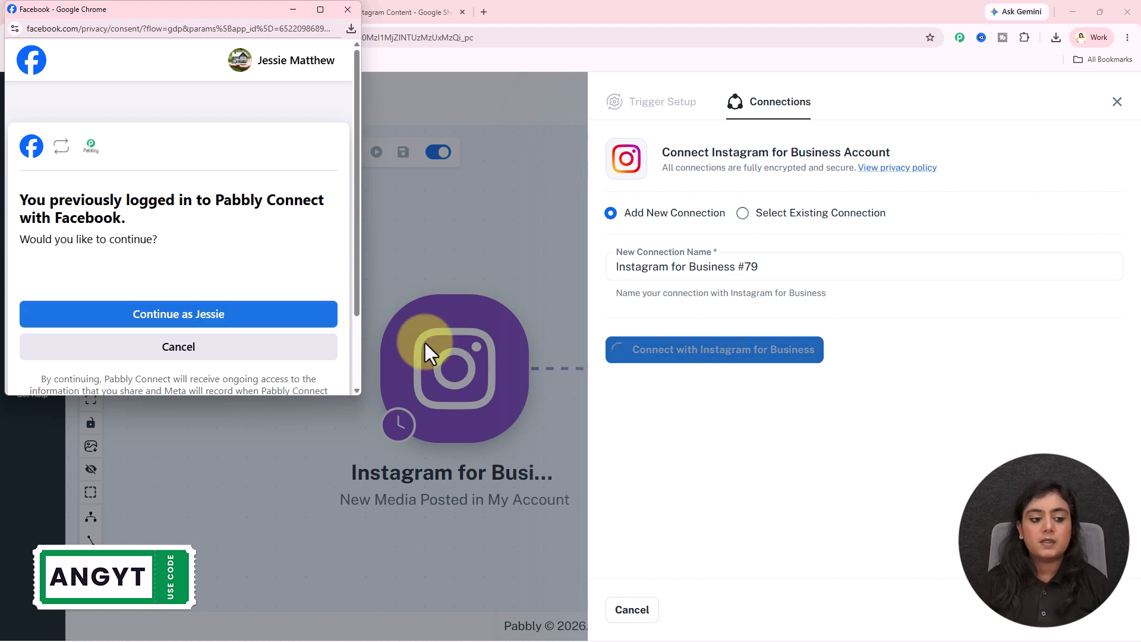
left_click(229, 315)
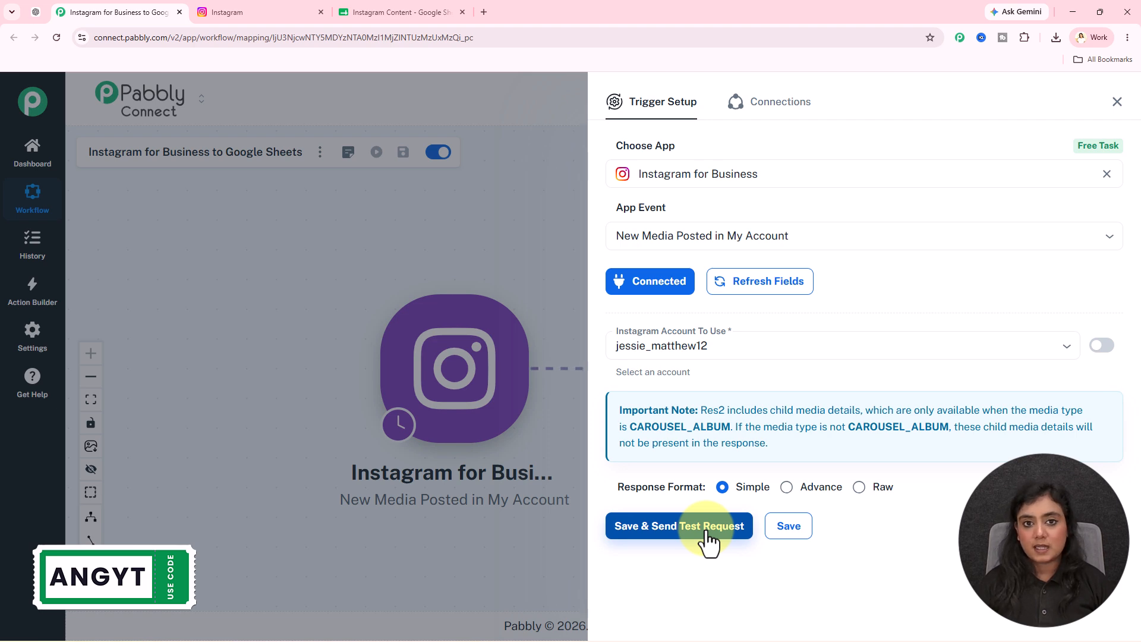
On Instagram, close the open post and start a new one with the red Moon & Metal jewelry image from Downloads
left_click(249, 11)
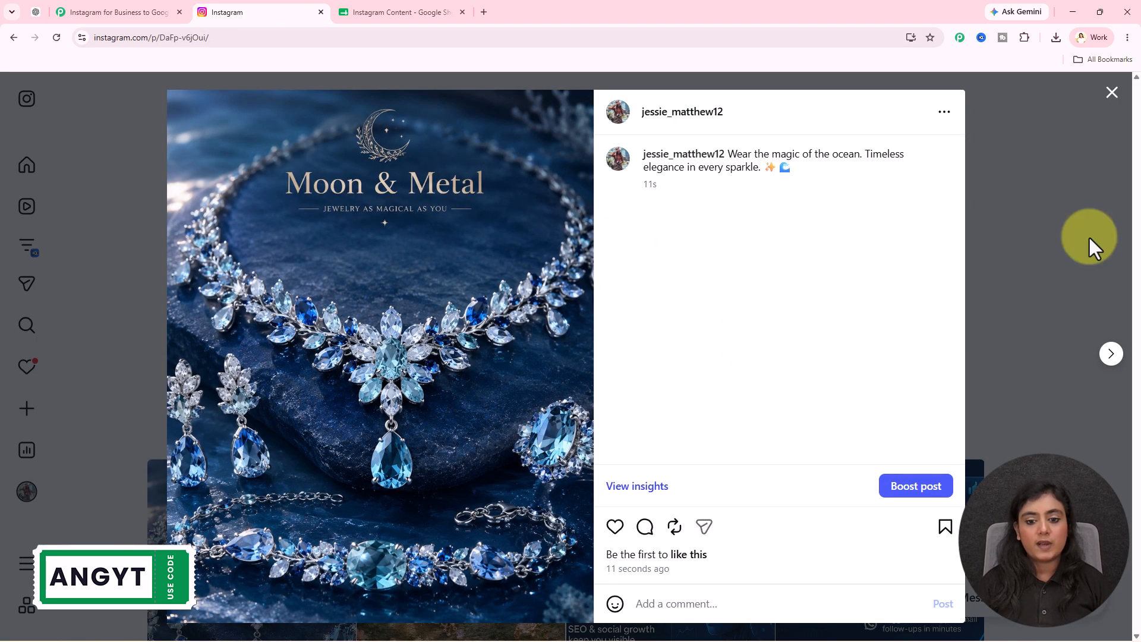
left_click(1109, 98)
left_click(59, 416)
left_click(60, 446)
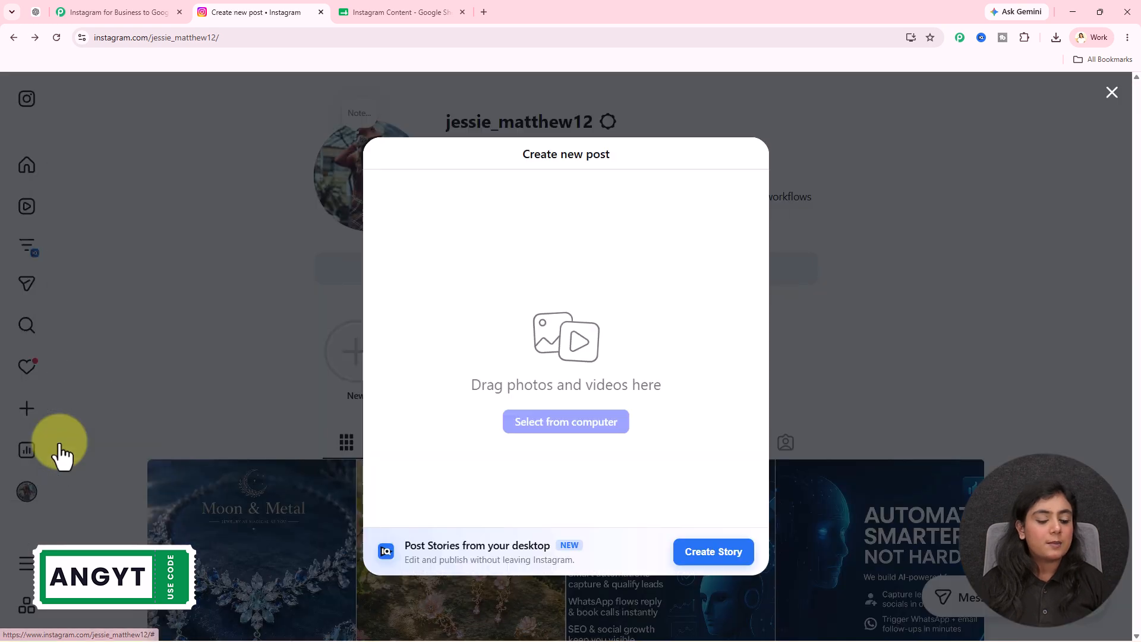
left_click(529, 426)
scroll(366, 162, "down", 10)
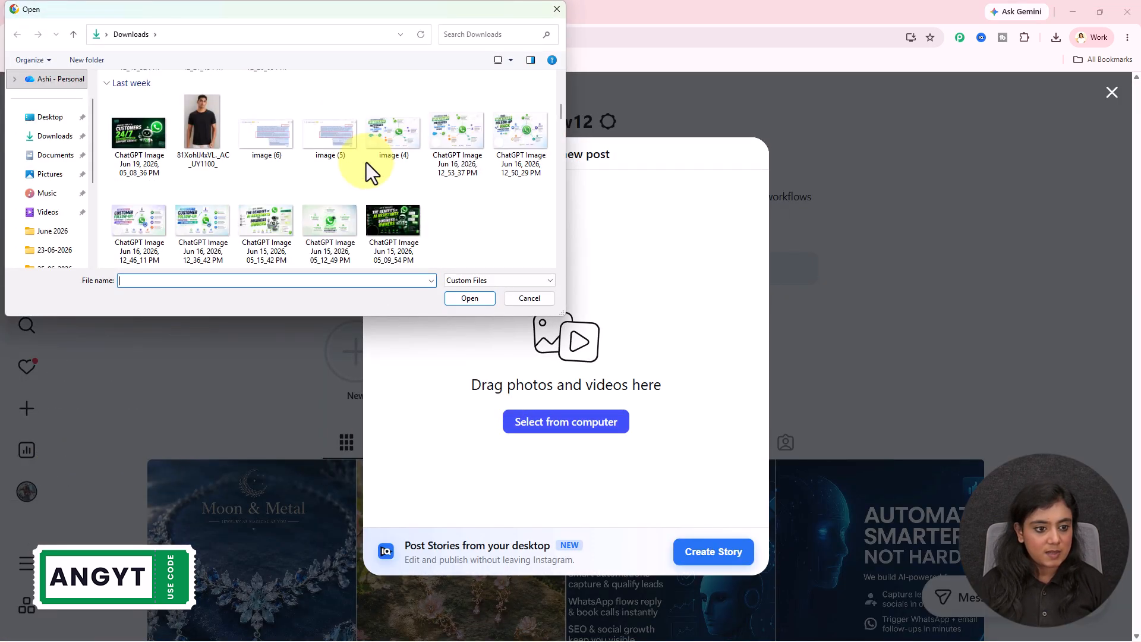
left_click(324, 149)
left_click(478, 296)
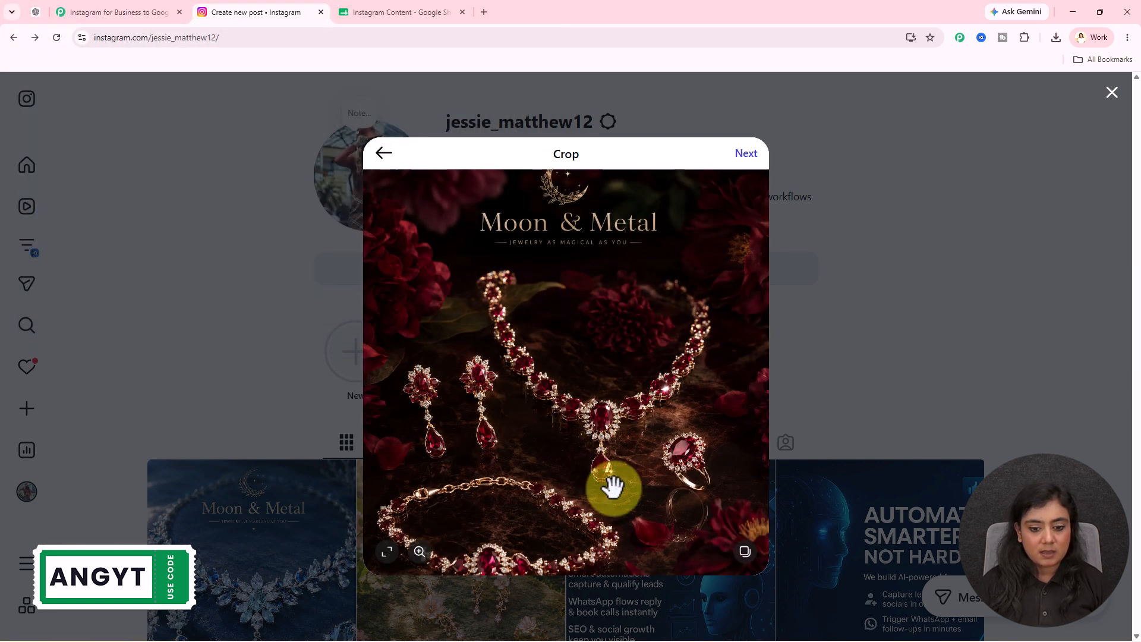
Crop the red jewelry image to 4:5 and continue to the caption stage without changing the filter
left_click(385, 556)
left_click(423, 473)
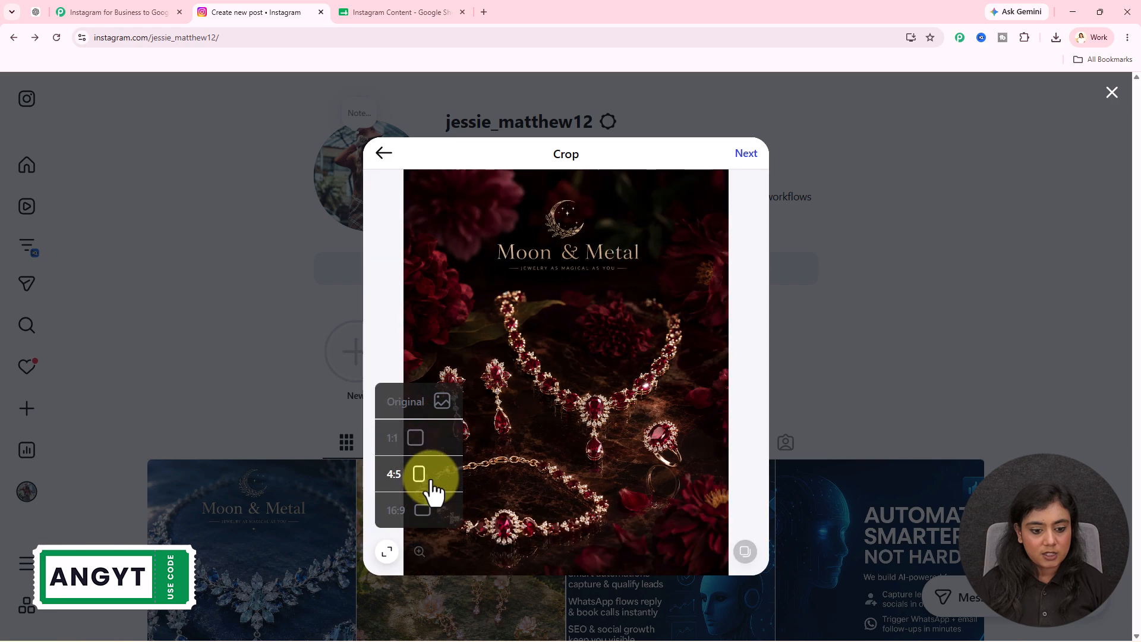
left_click(746, 156)
left_click(870, 157)
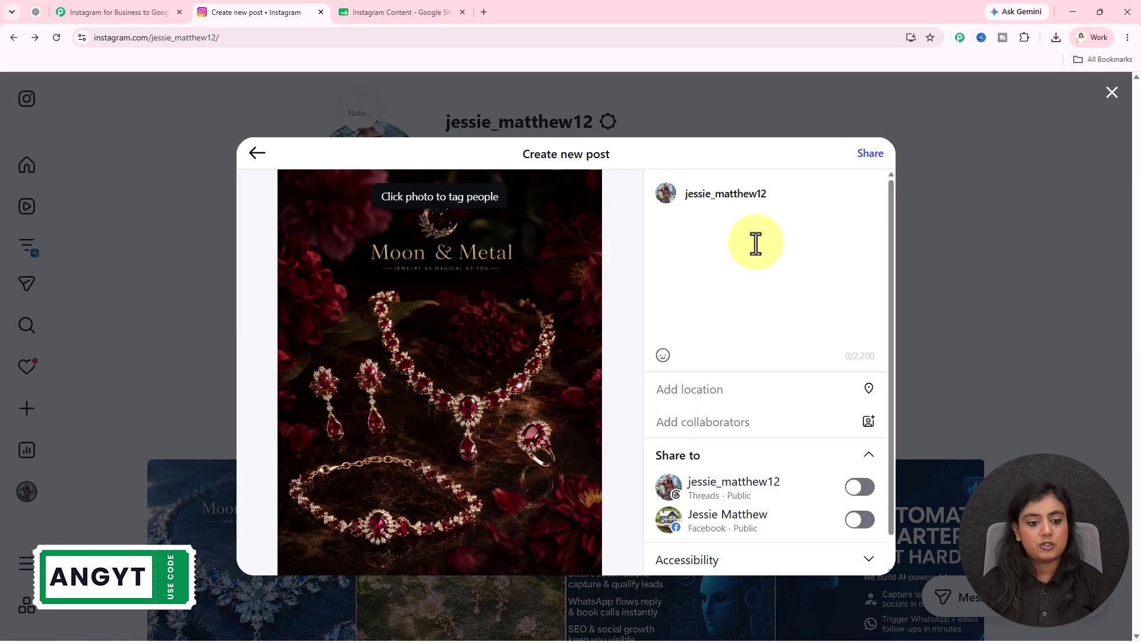
Caption the red jewelry post "Where passion meets luxury. A statement of timeless beauty." with the closing emojis and share it
type("Where passion meets luxury. A statement of timeless beauty. ❤️ ✨")
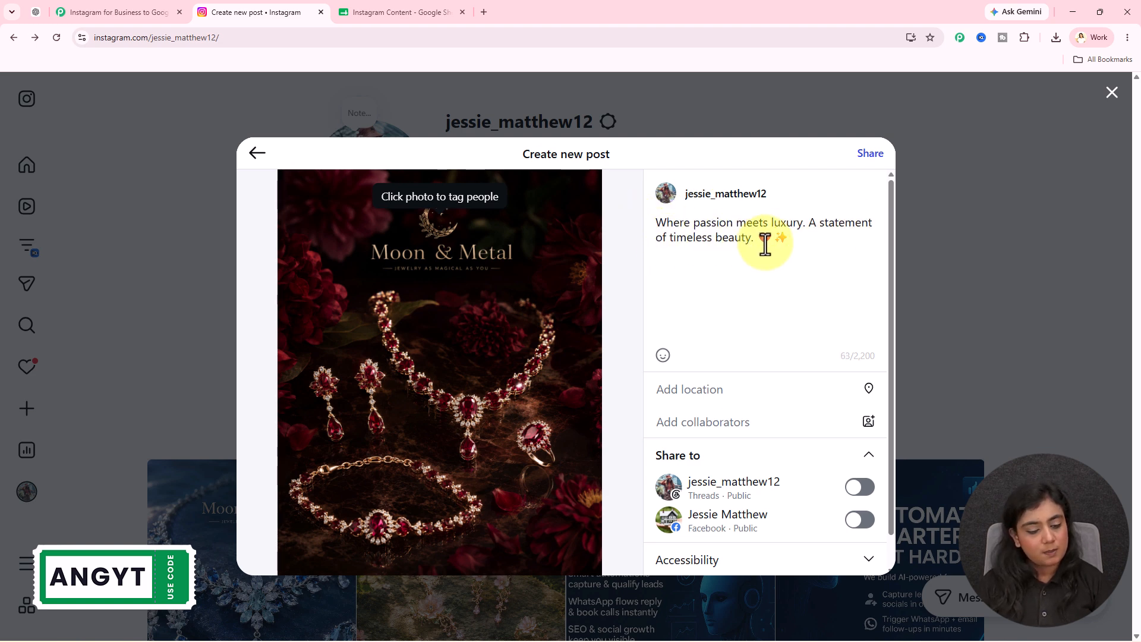
left_click(868, 155)
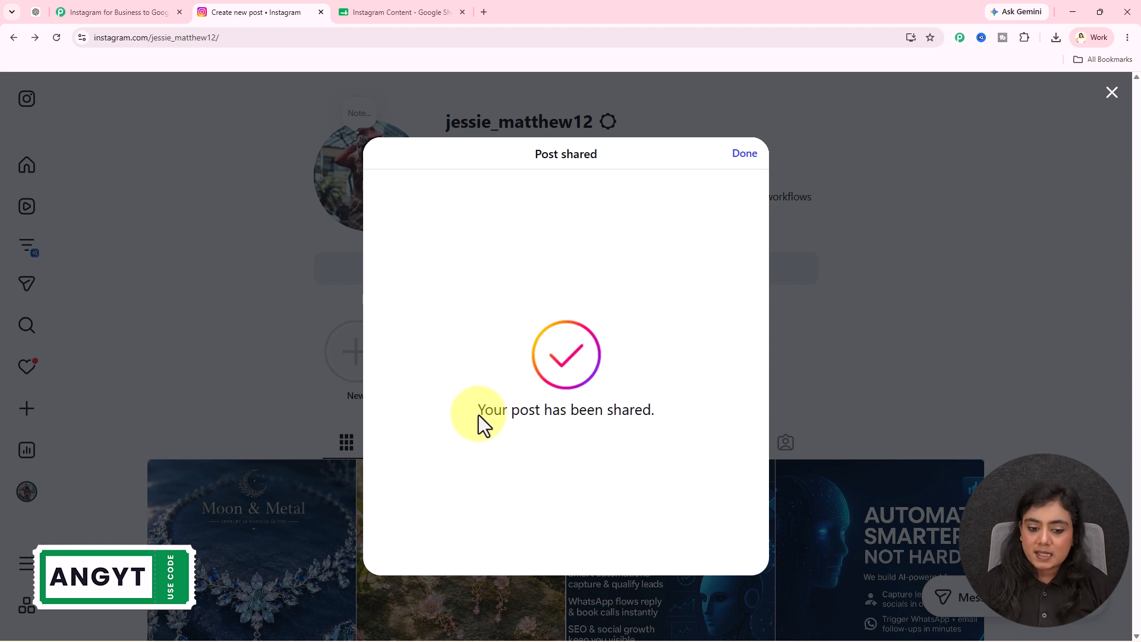
Return to Pabbly Connect, save the Instagram trigger with the Simple response format and send a test request
left_click(140, 12)
left_click(717, 526)
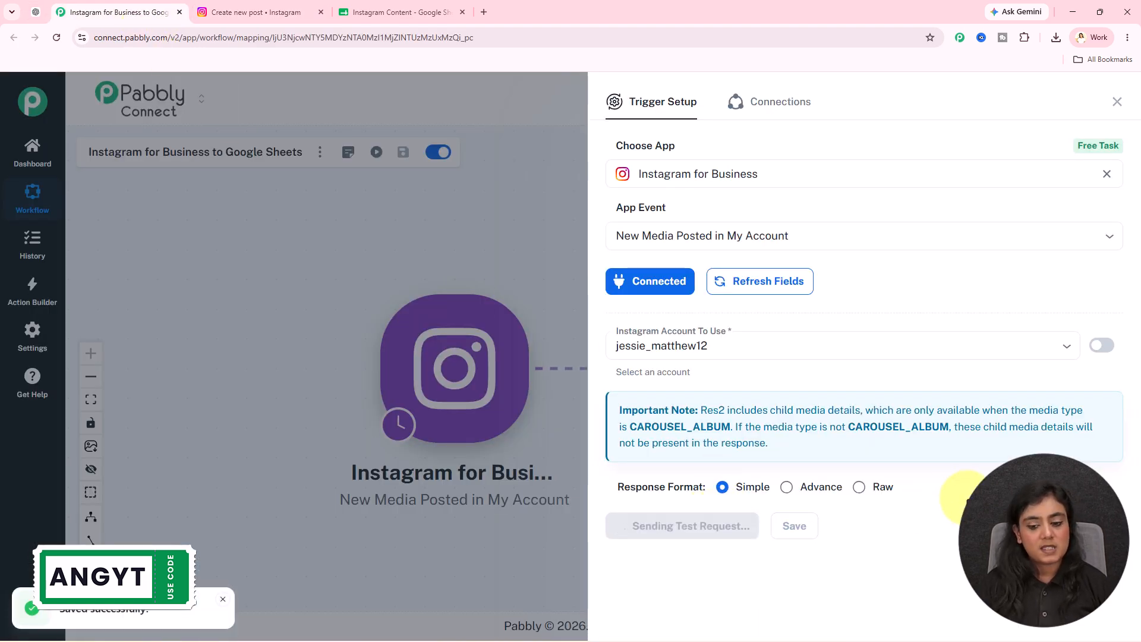
Examine the trigger's received response, down to the res1 caption value of the new post
scroll(993, 457, "down", 6)
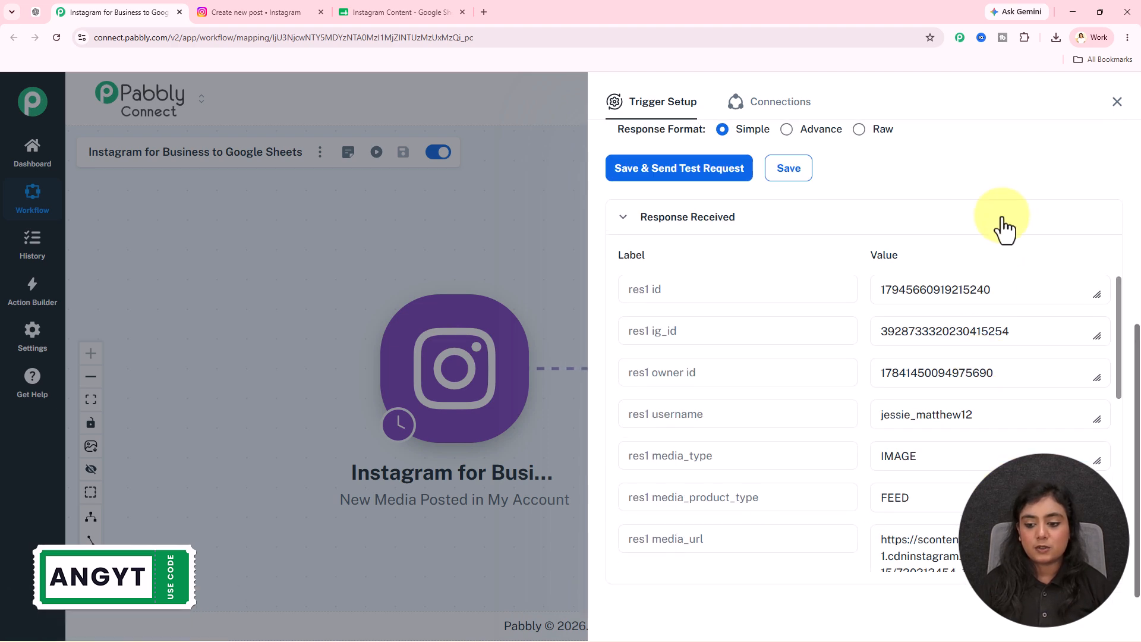
scroll(848, 355, "down", 6)
left_click_drag(878, 392, 1080, 421)
left_click(1060, 415)
scroll(968, 364, "up", 1)
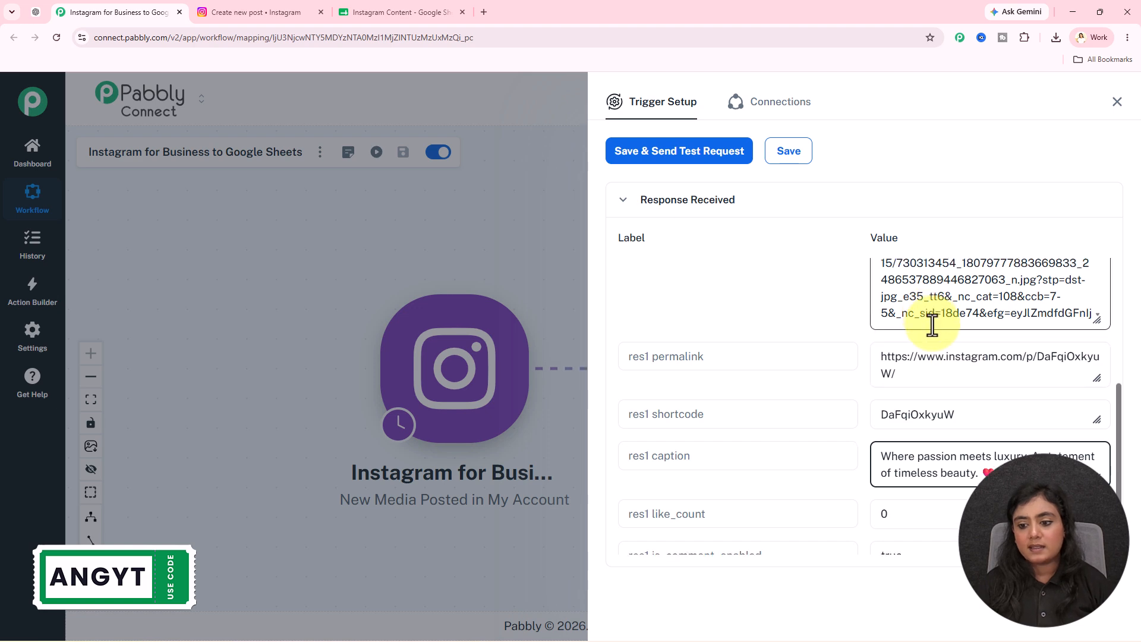
Copy the res1 media_url value and open it in a new browser tab to check the posted image, closing the tab when done
scroll(930, 318, "up", 3)
left_click_drag(879, 341, 1123, 461)
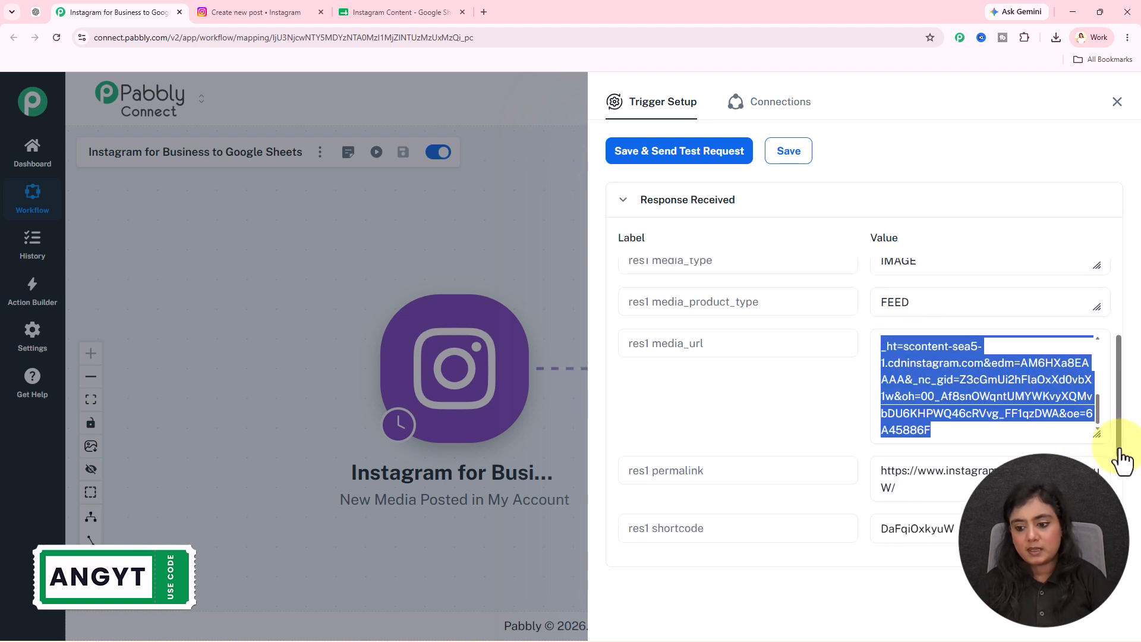
key("ctrl+c")
left_click(485, 11)
key("ctrl+v")
key("Return")
scroll(739, 387, "down", 3)
scroll(708, 352, "up", 3)
left_click(604, 13)
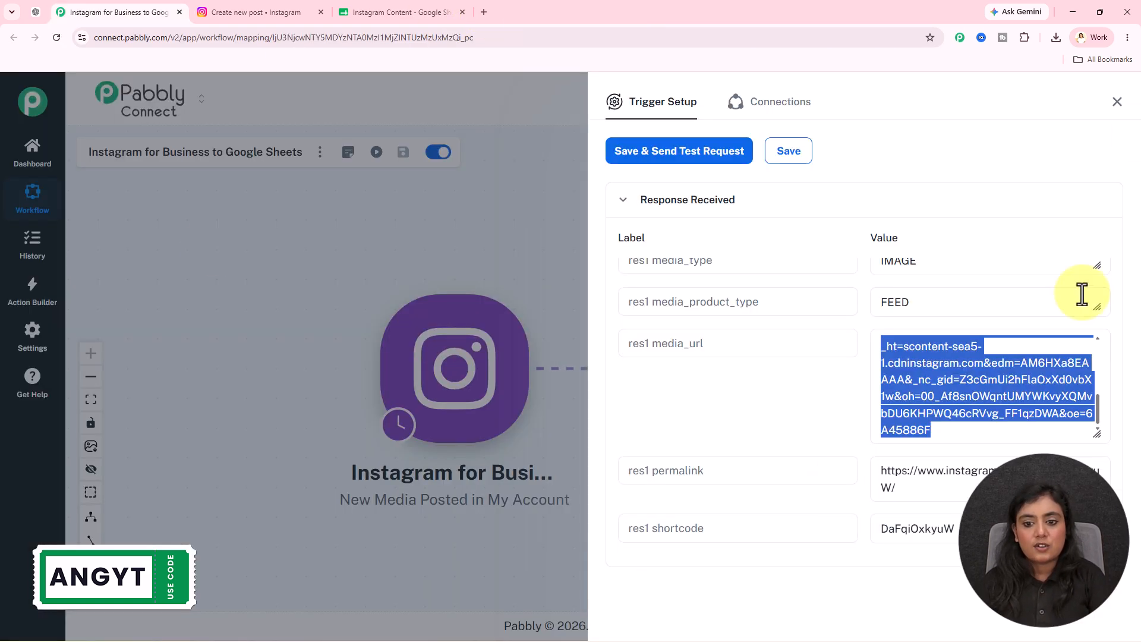
Close the trigger setup and connect the Google Sheets action through a new connection, signing in with the Google account and allowing access
left_click(1117, 102)
left_click(733, 377)
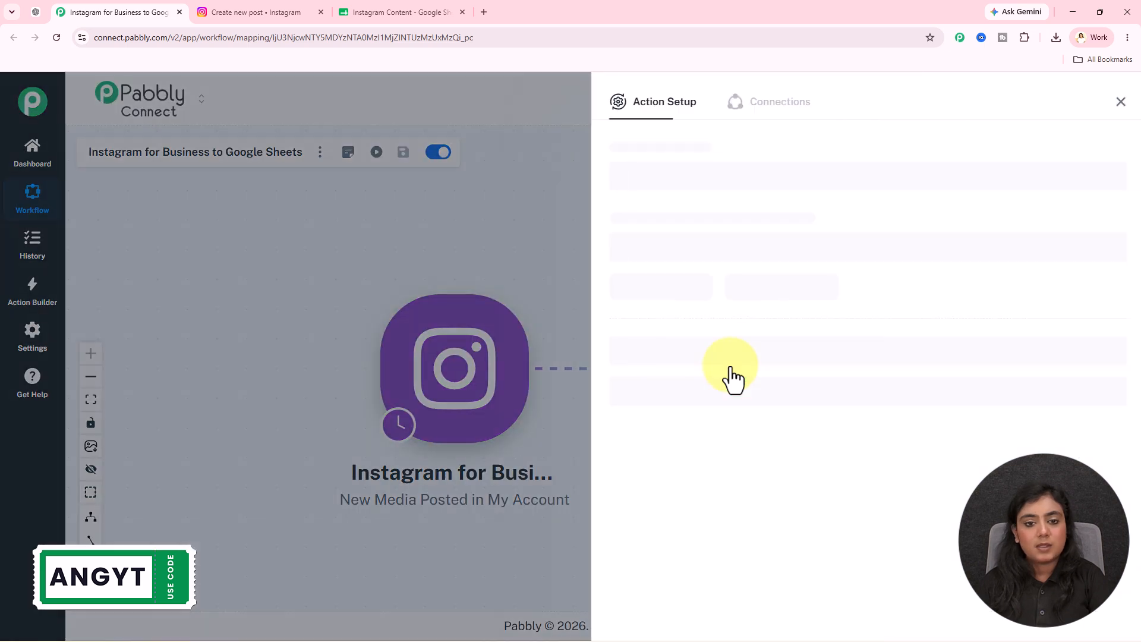
left_click(656, 287)
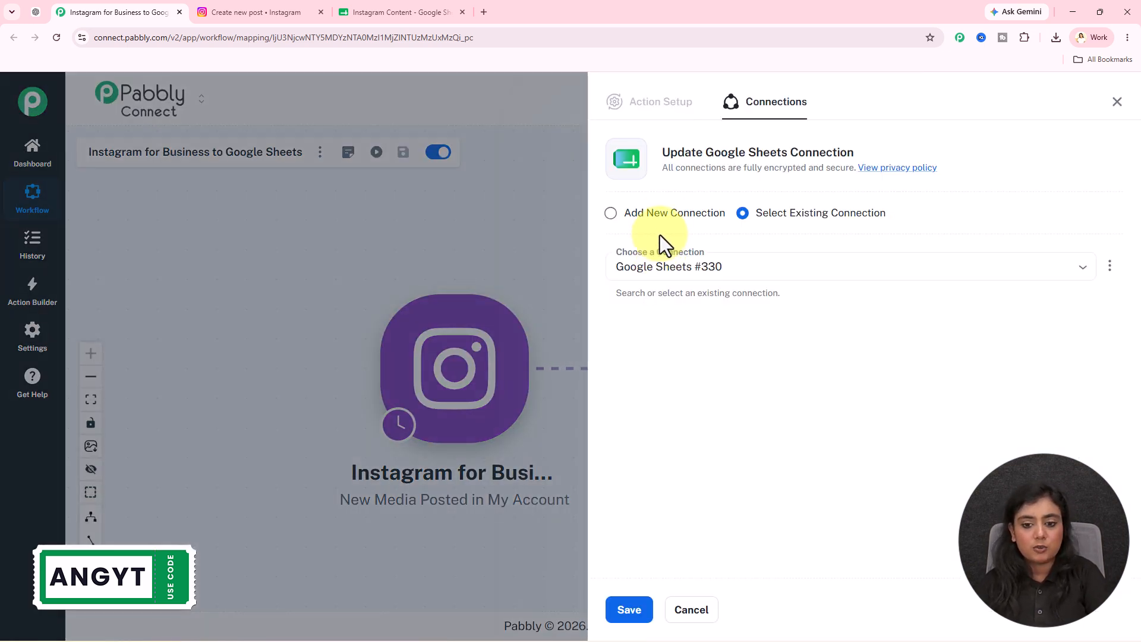
left_click(668, 219)
left_click(733, 364)
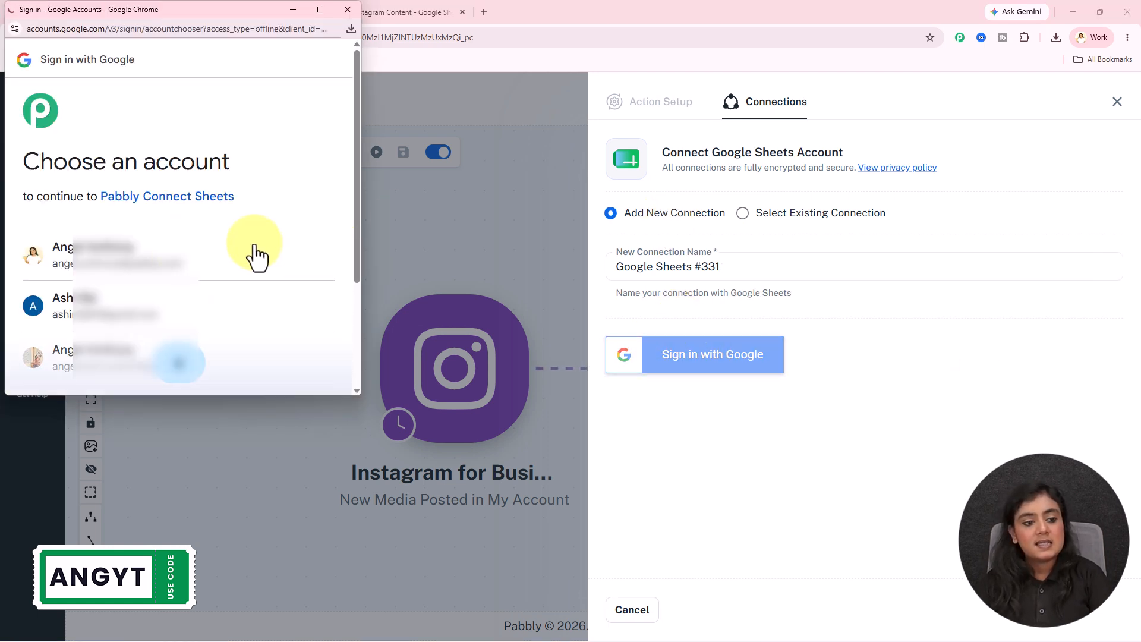
left_click(202, 260)
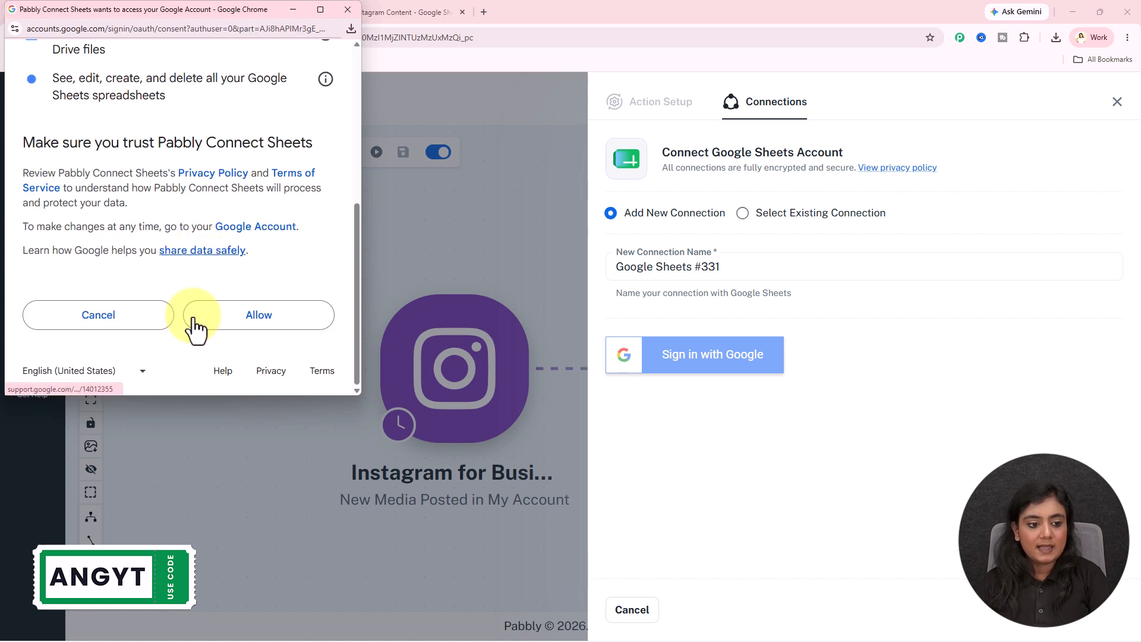
left_click(267, 318)
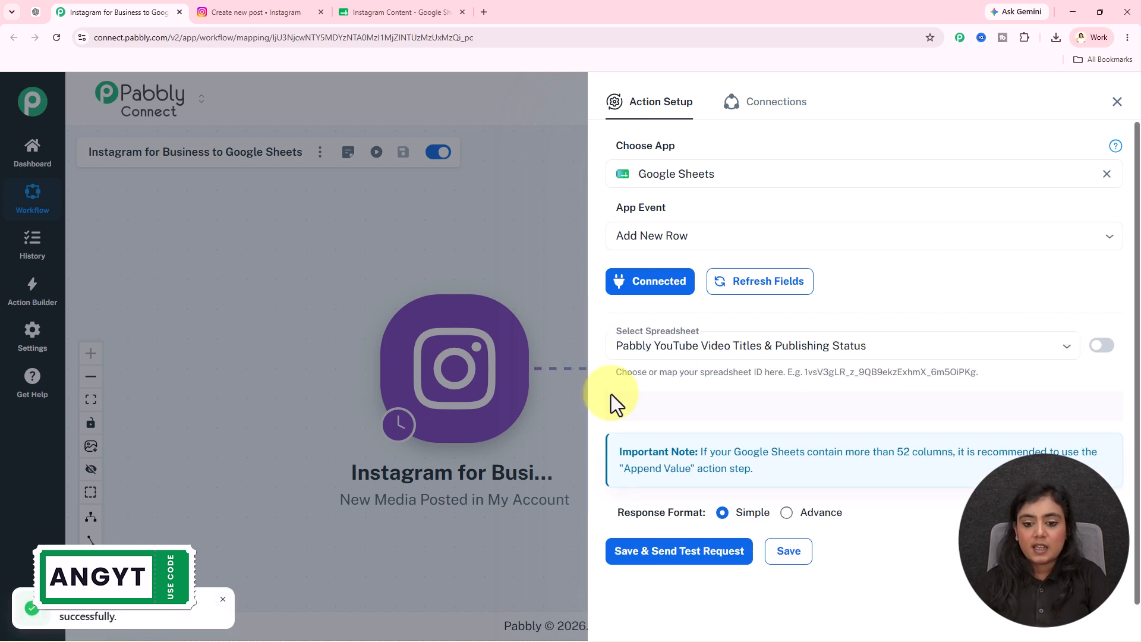
Choose Instagram Content as the action's spreadsheet and compare its Sheet1 selection with the sheet name in the Google Sheets file
left_click(711, 344)
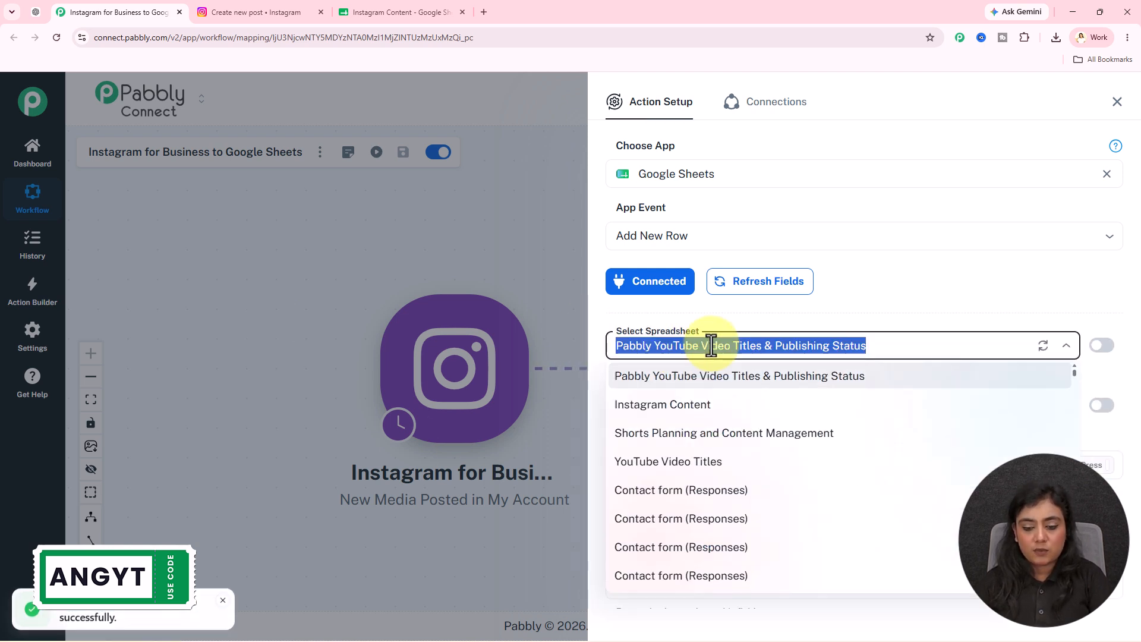
left_click(694, 407)
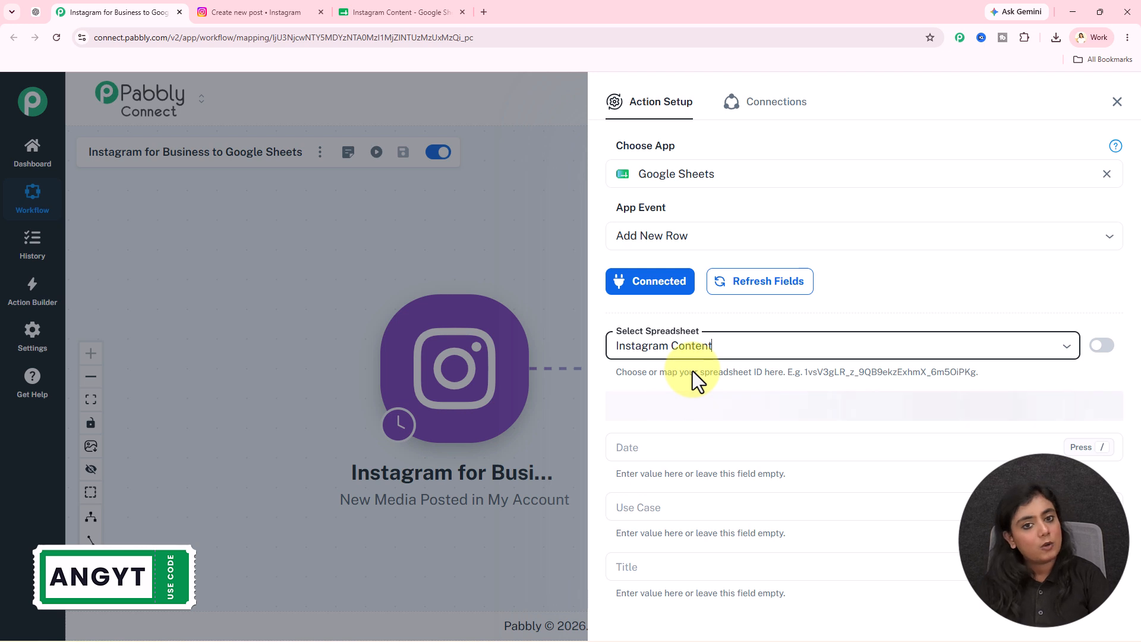
scroll(662, 320, "down", 2)
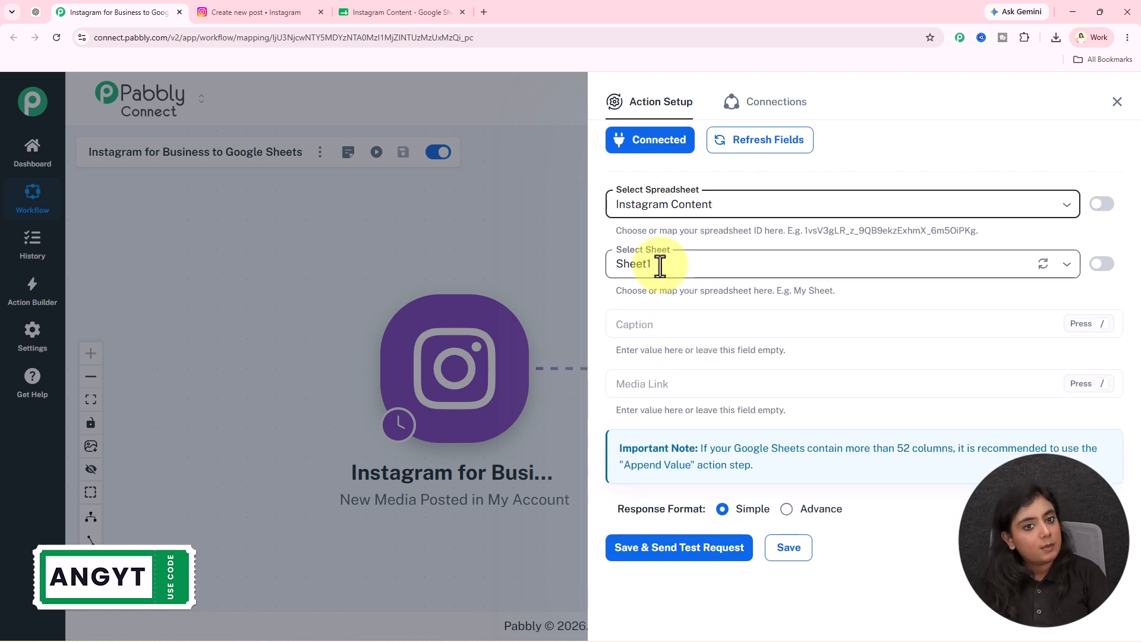
left_click(377, 12)
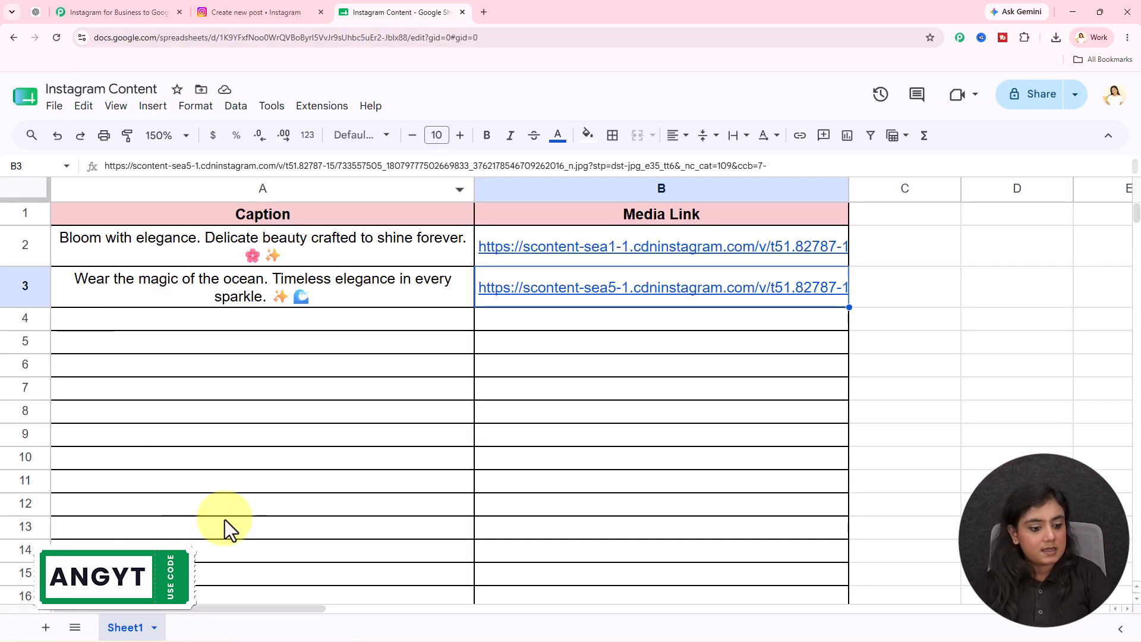
left_click(153, 12)
Compare the action's Caption and Media Link fields with the column headers in the Instagram Content spreadsheet
left_click(701, 324)
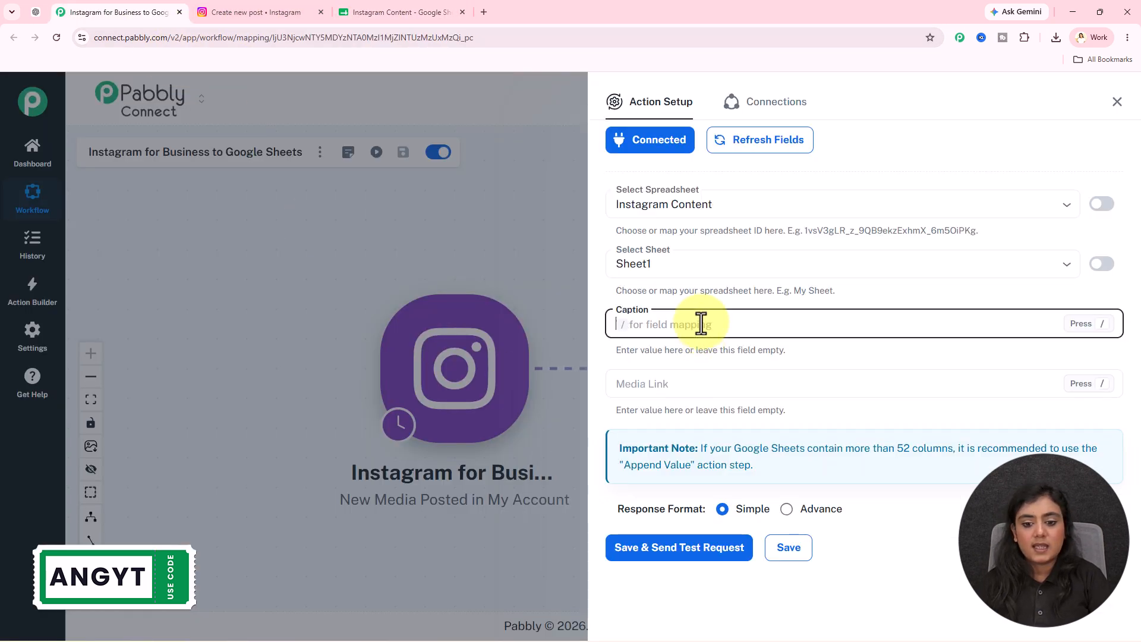
left_click(360, 13)
left_click(461, 218)
left_click(627, 217)
left_click(545, 527)
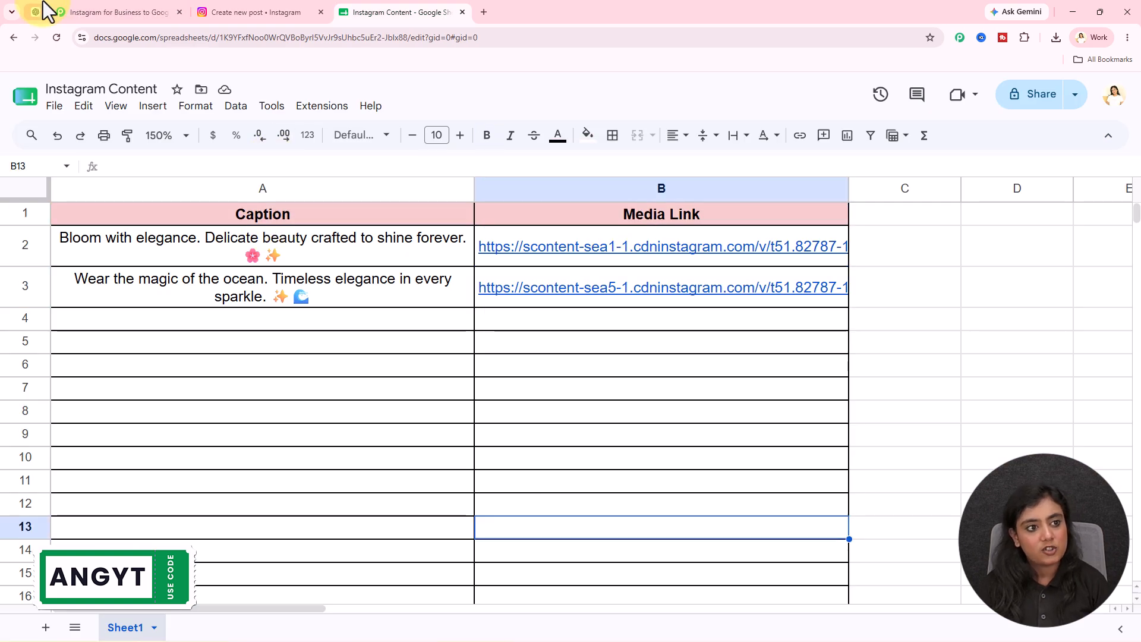
left_click(110, 12)
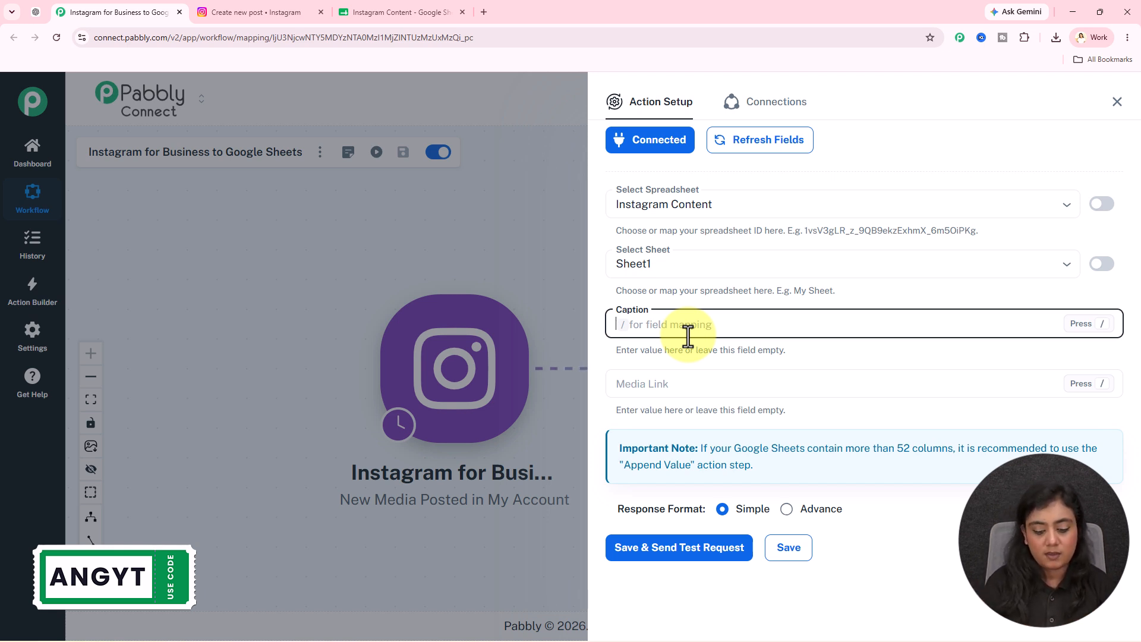
Map the Caption field to res1 caption and the Media Link field to res1 media_url from the Instagram trigger
type("/")
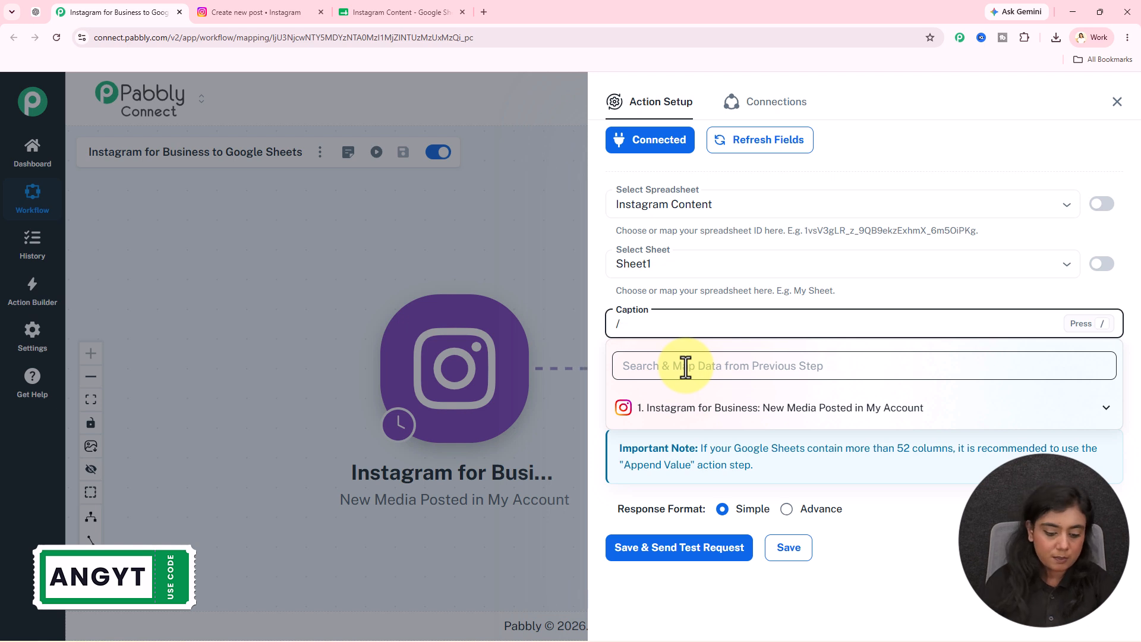
type("cap")
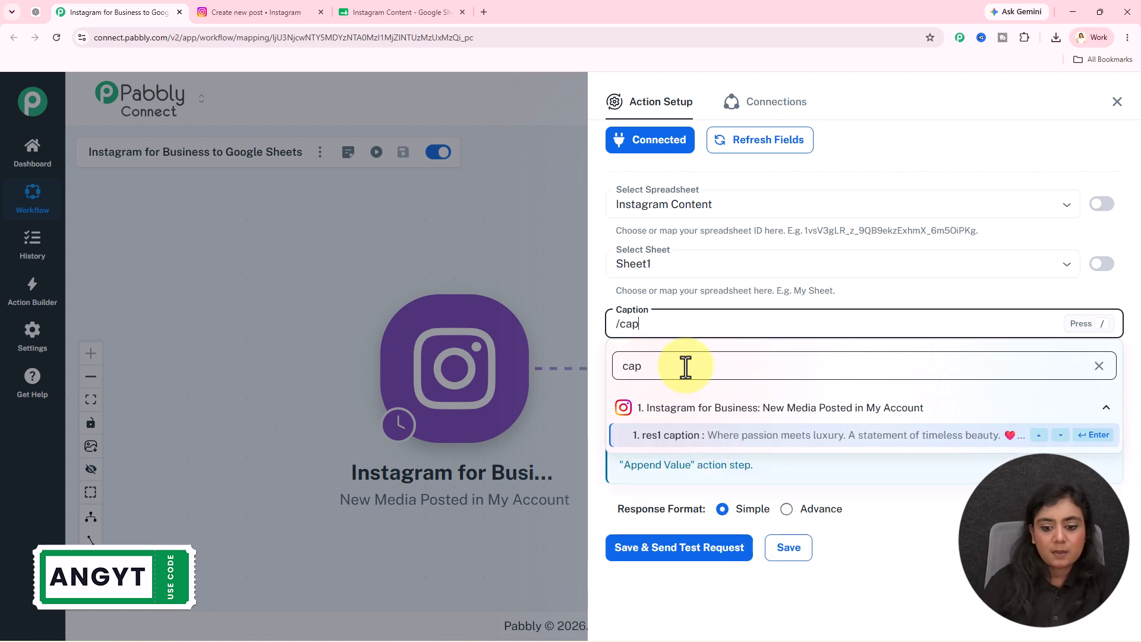
left_click(871, 446)
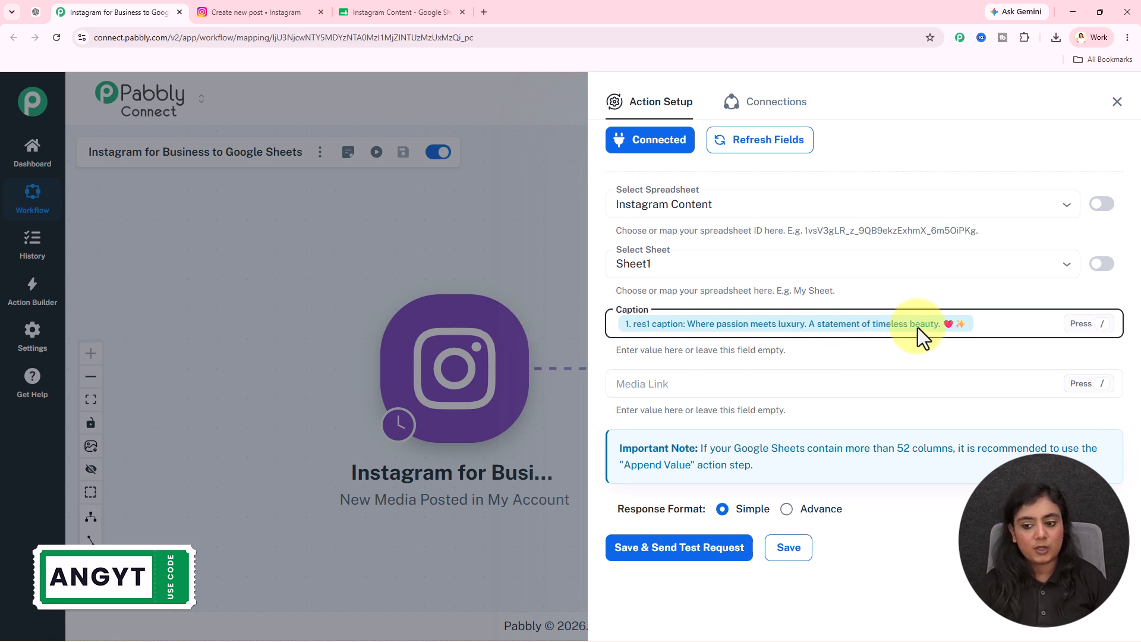
left_click(697, 385)
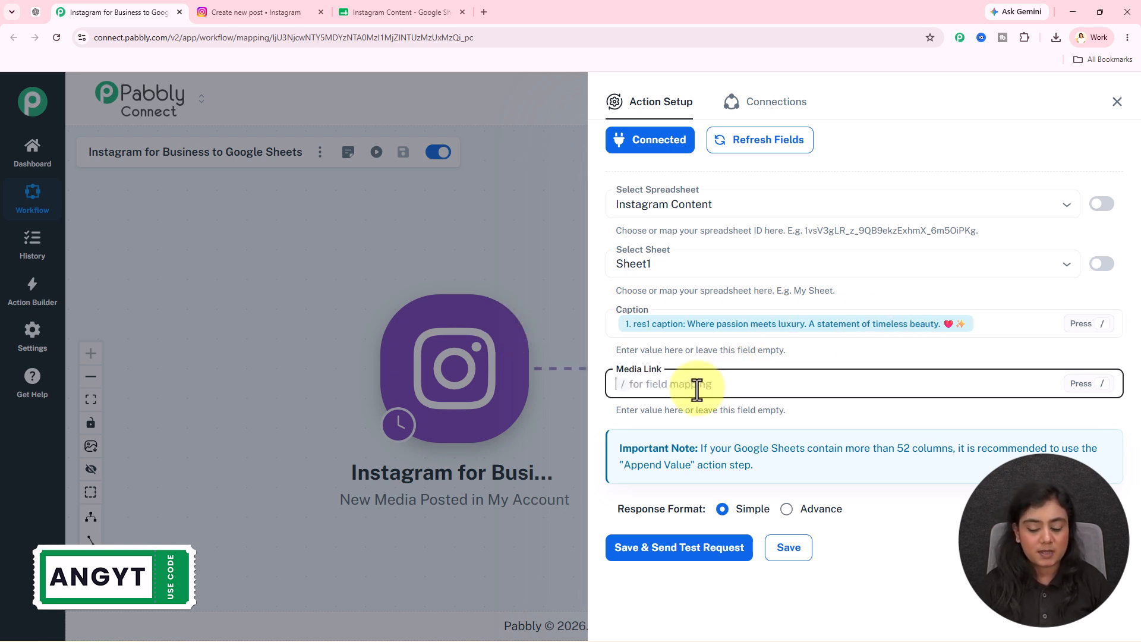
type("/url")
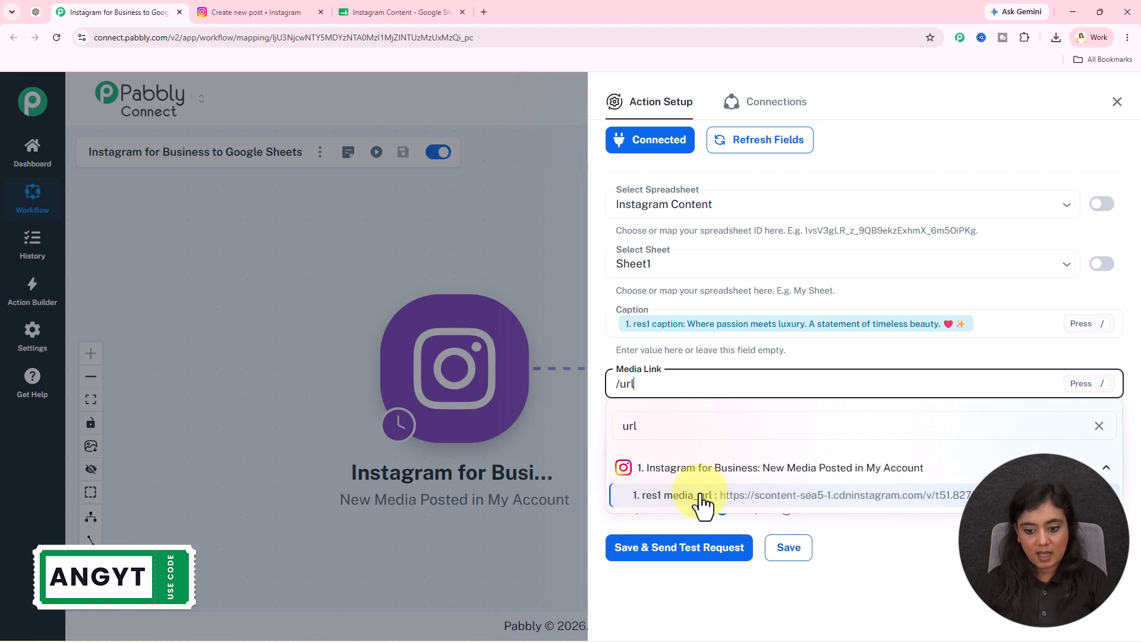
left_click(701, 497)
Save the Google Sheets action with the Simple response format, send a test request and review its response
scroll(904, 453, "down", 2)
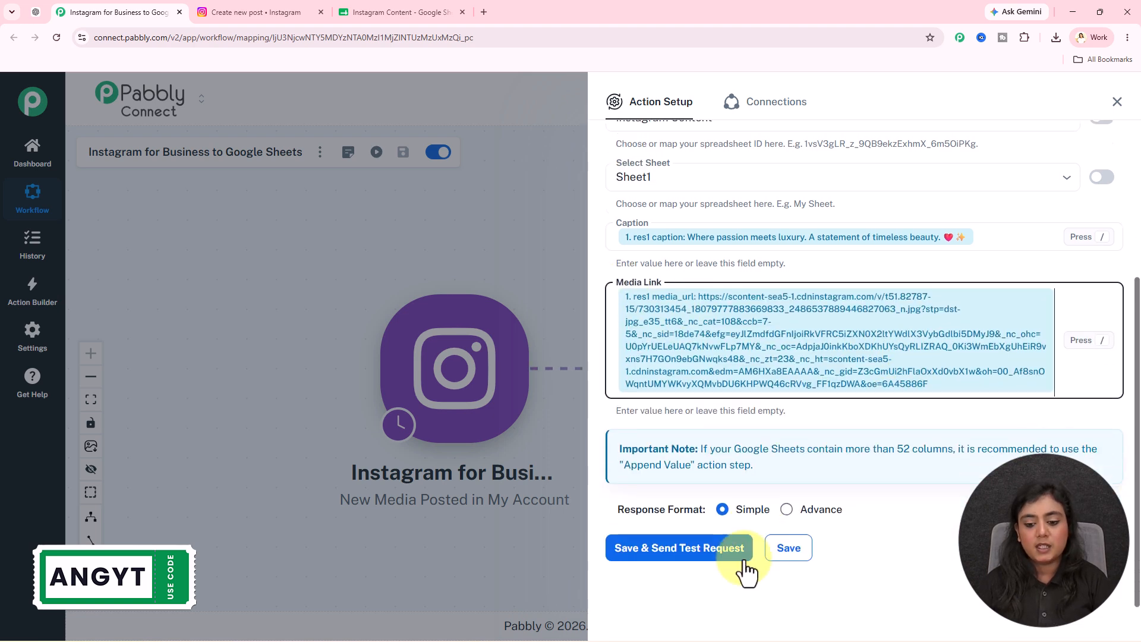
left_click(716, 548)
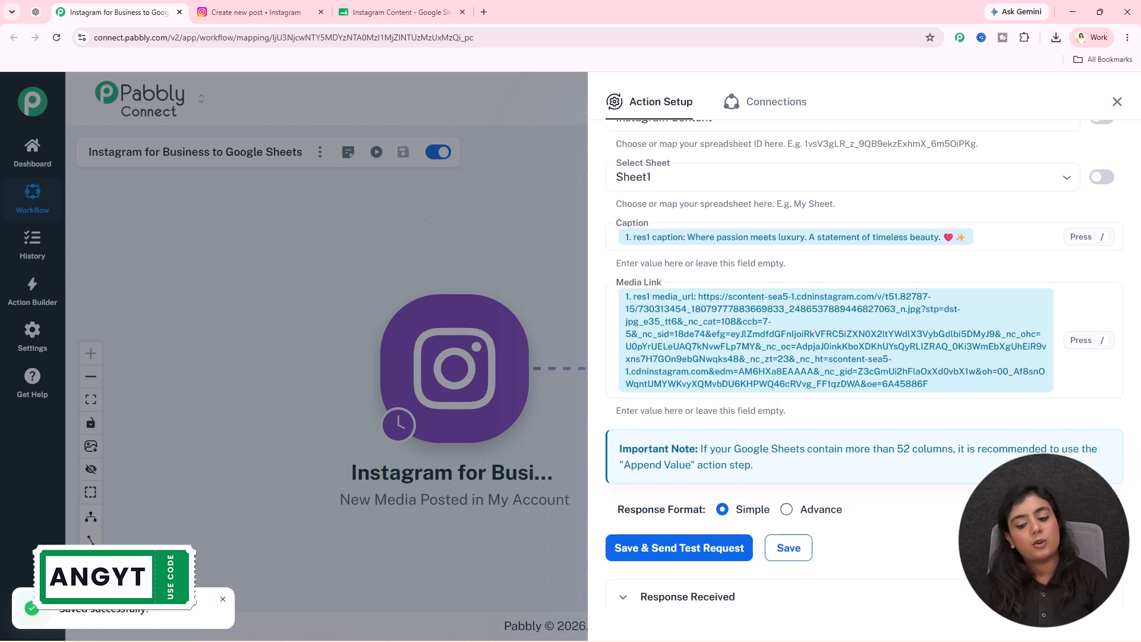
scroll(1003, 469, "down", 6)
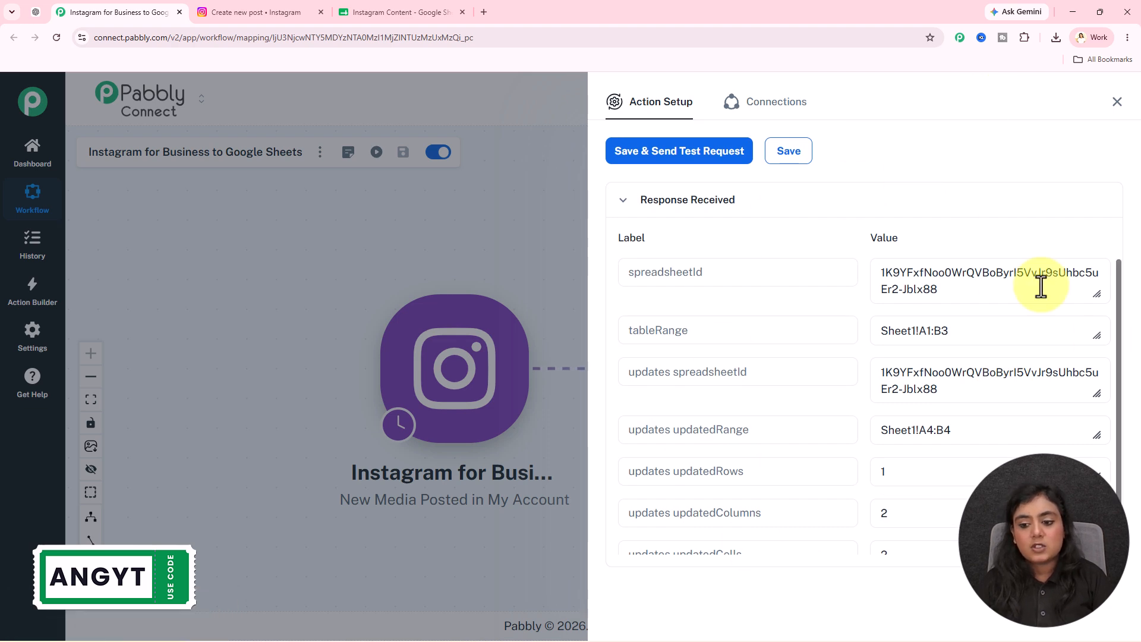
In the Instagram Content spreadsheet, check the caption in row 4 and open that row's media link
left_click(448, 12)
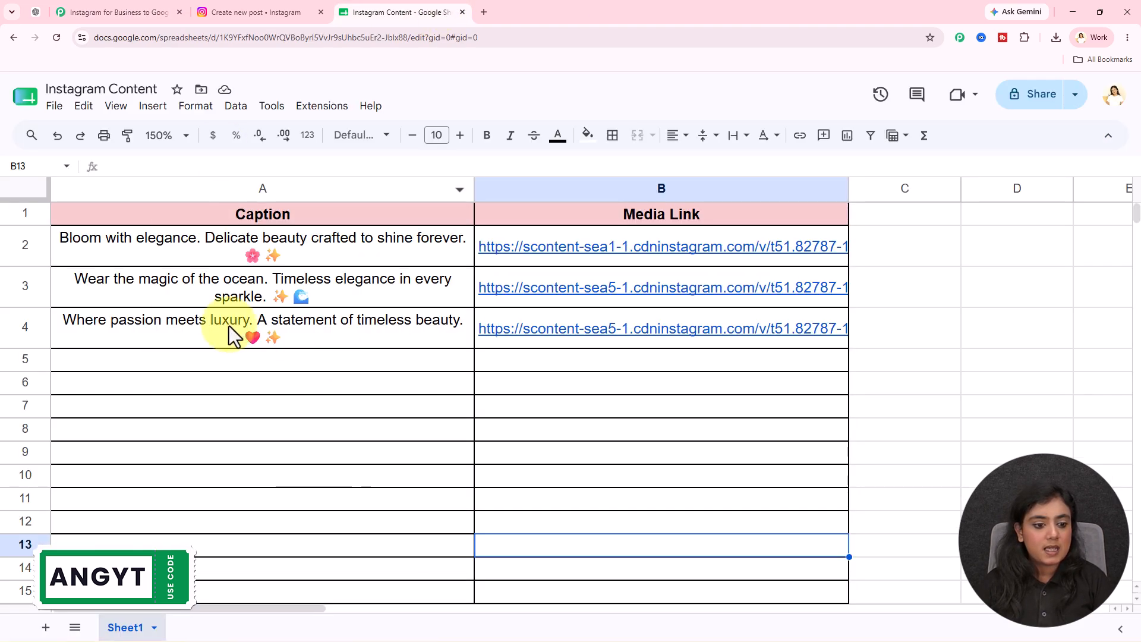
left_click(209, 327)
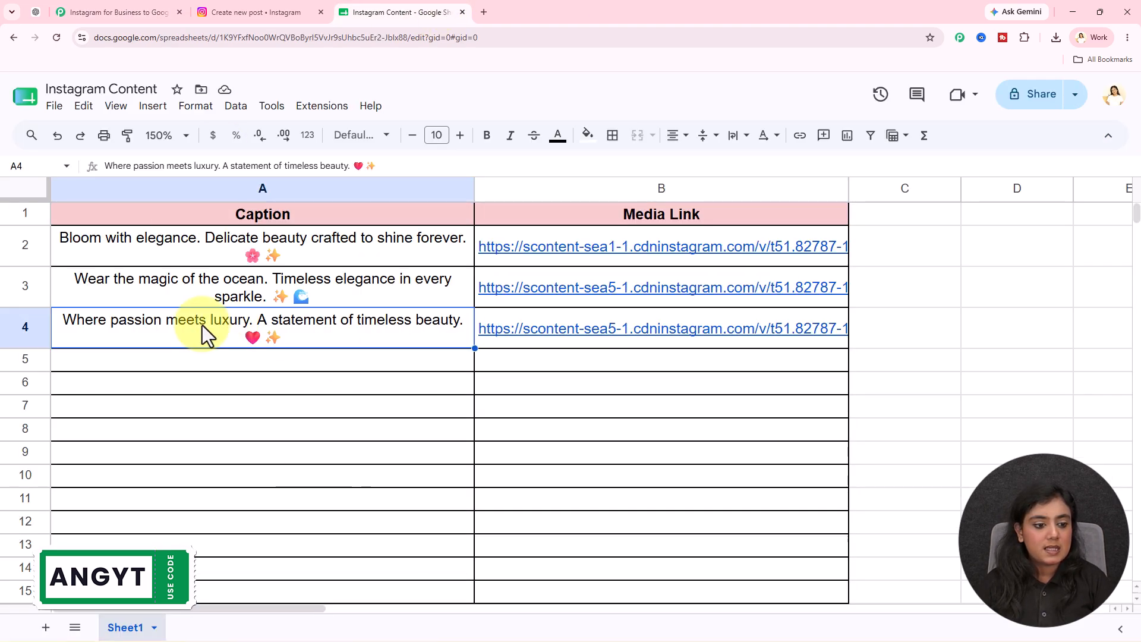
left_click(605, 335)
left_click(603, 378)
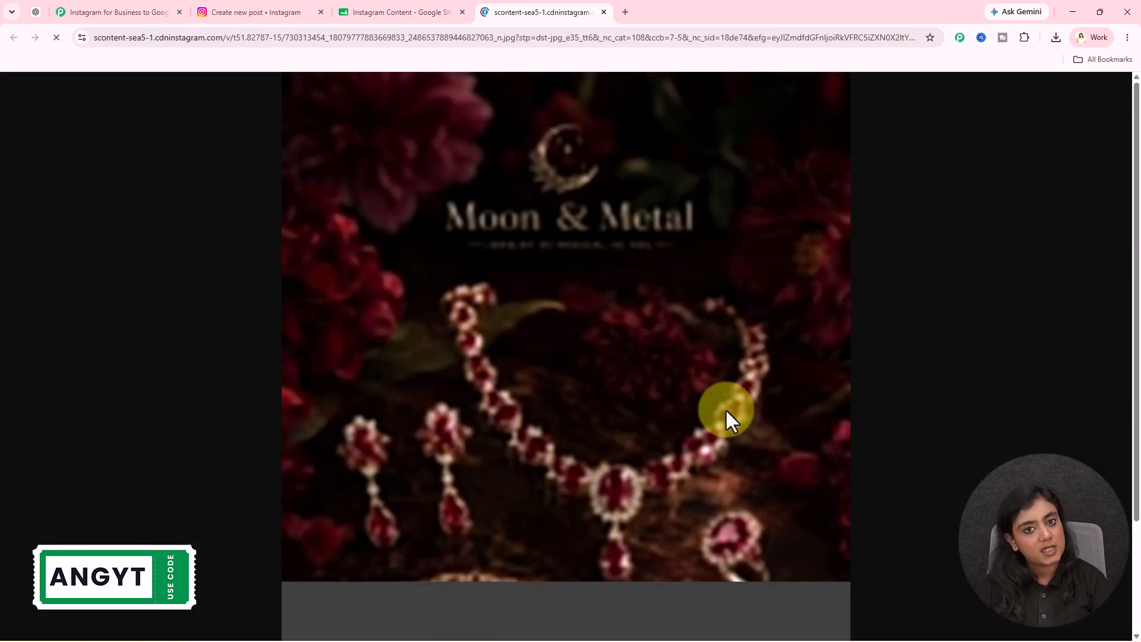
Return to the Pabbly Connect workflow and close the Google Sheets action setup
left_click(401, 4)
left_click(161, 5)
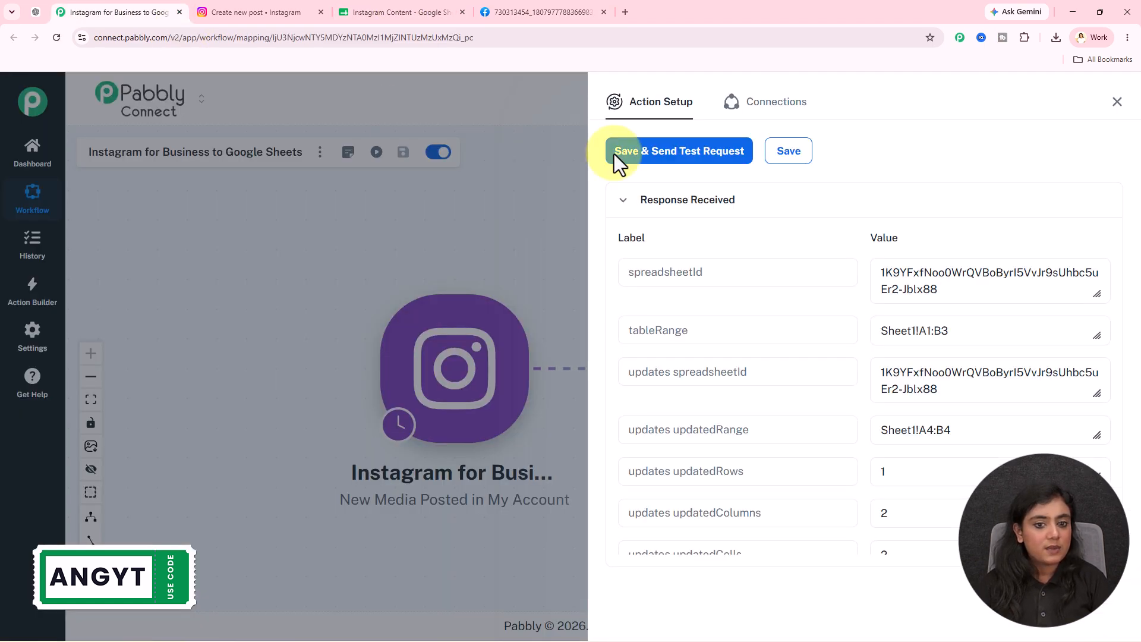
left_click(1116, 103)
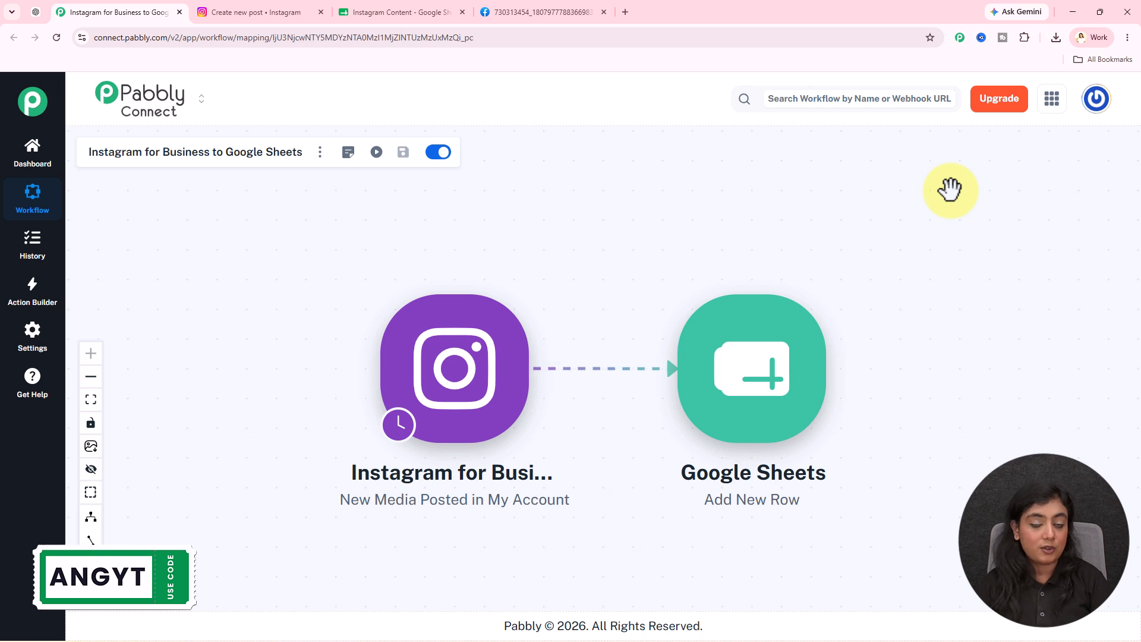